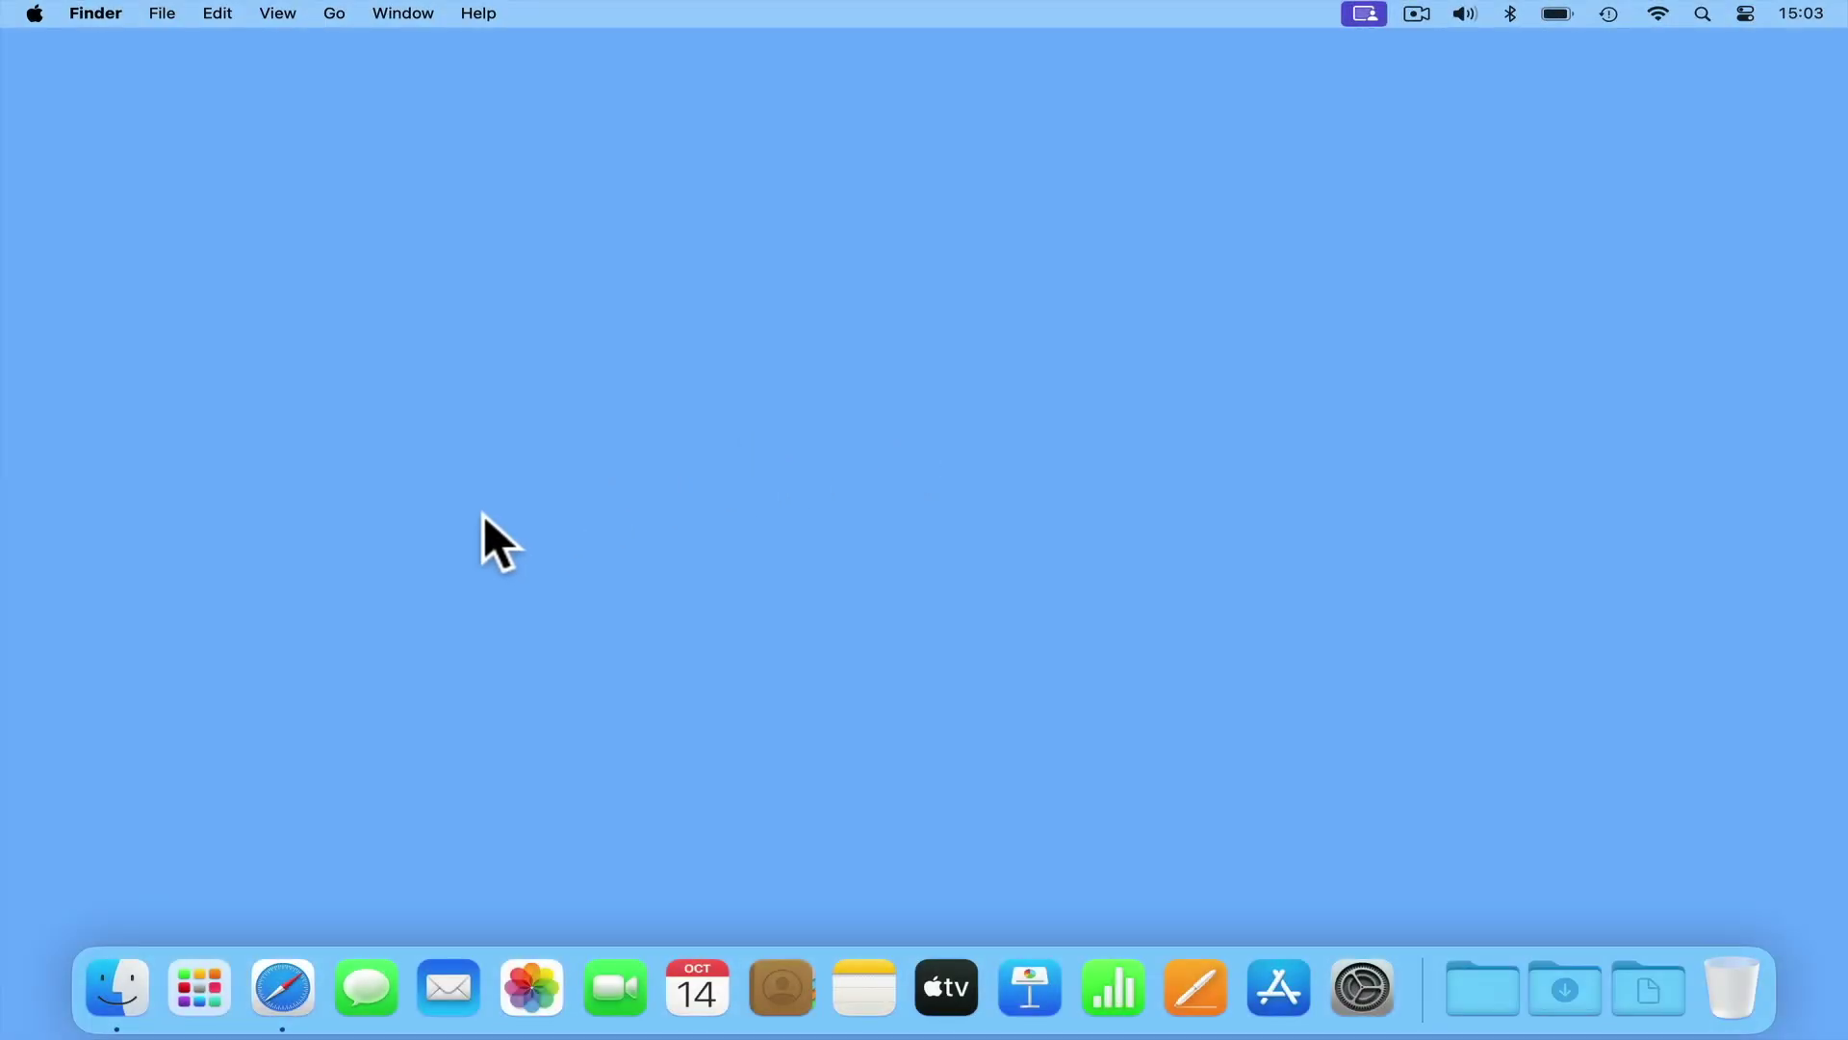
- In a new Safari window, load 192.168.1.1 and attempt sign-in as administrator with its password
click(292, 945)
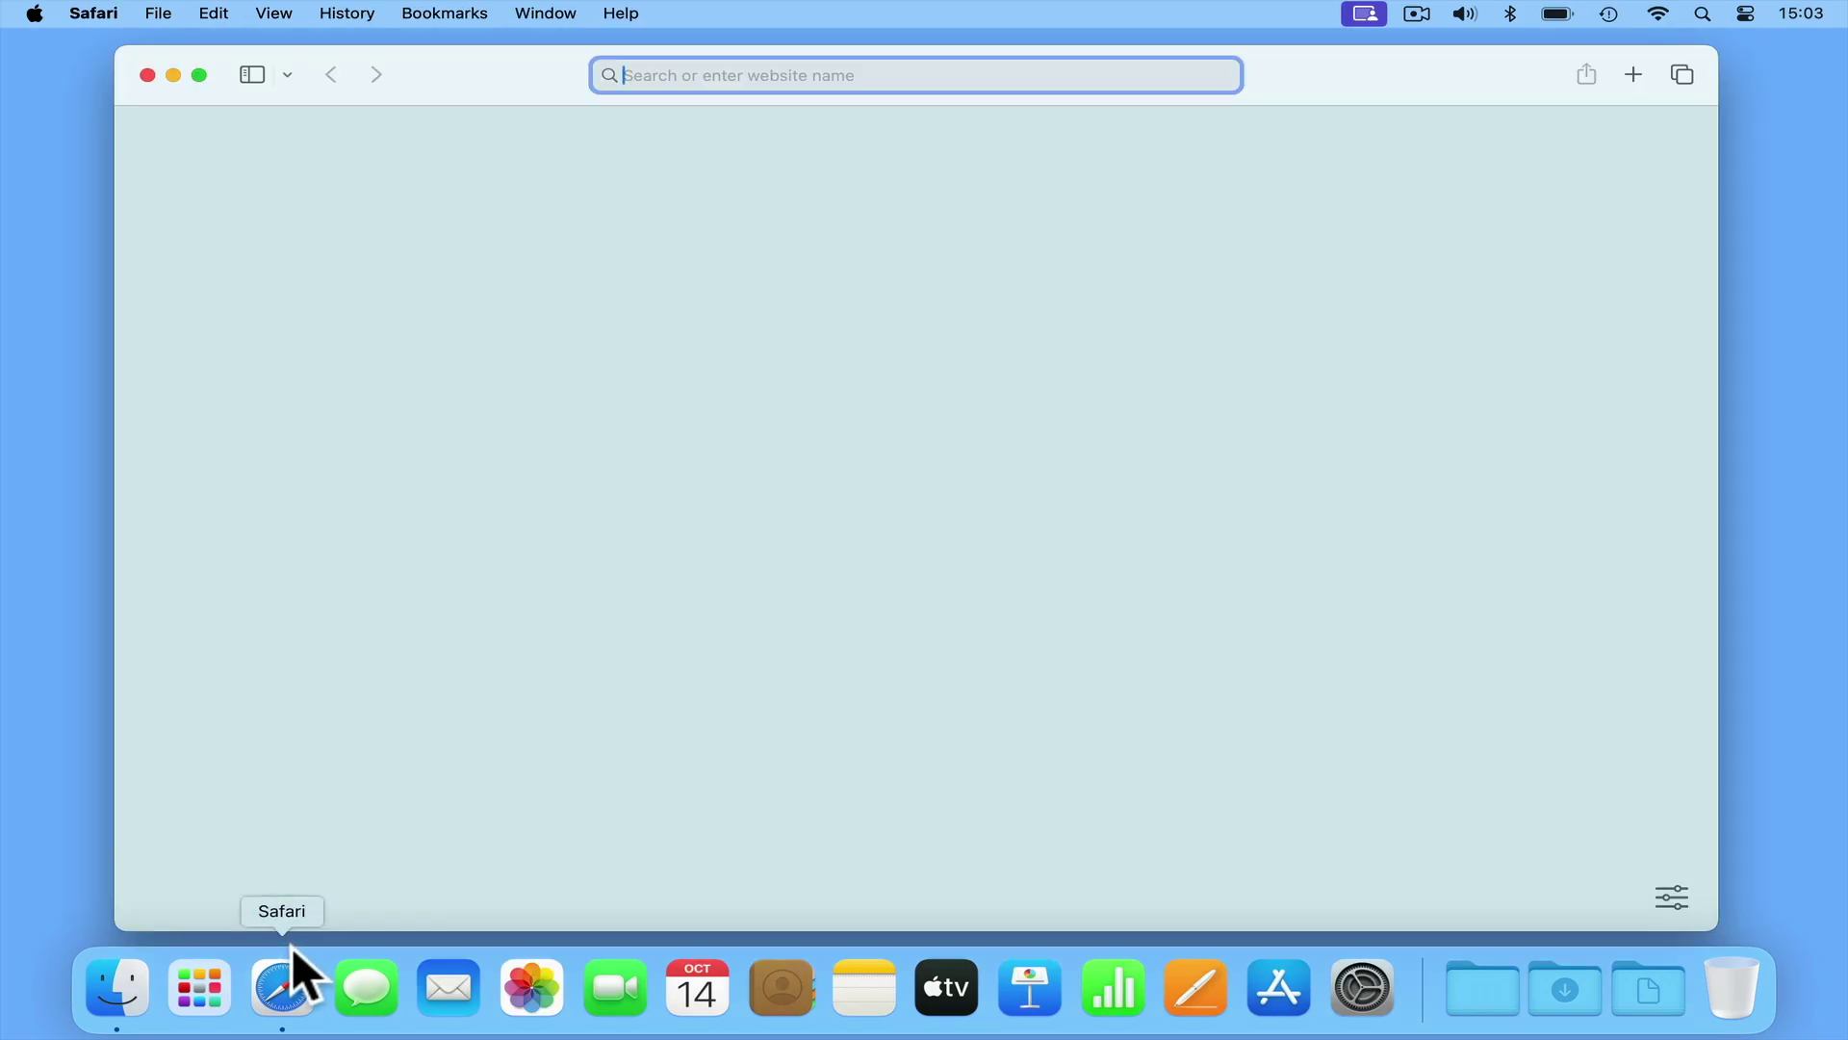
text(192)
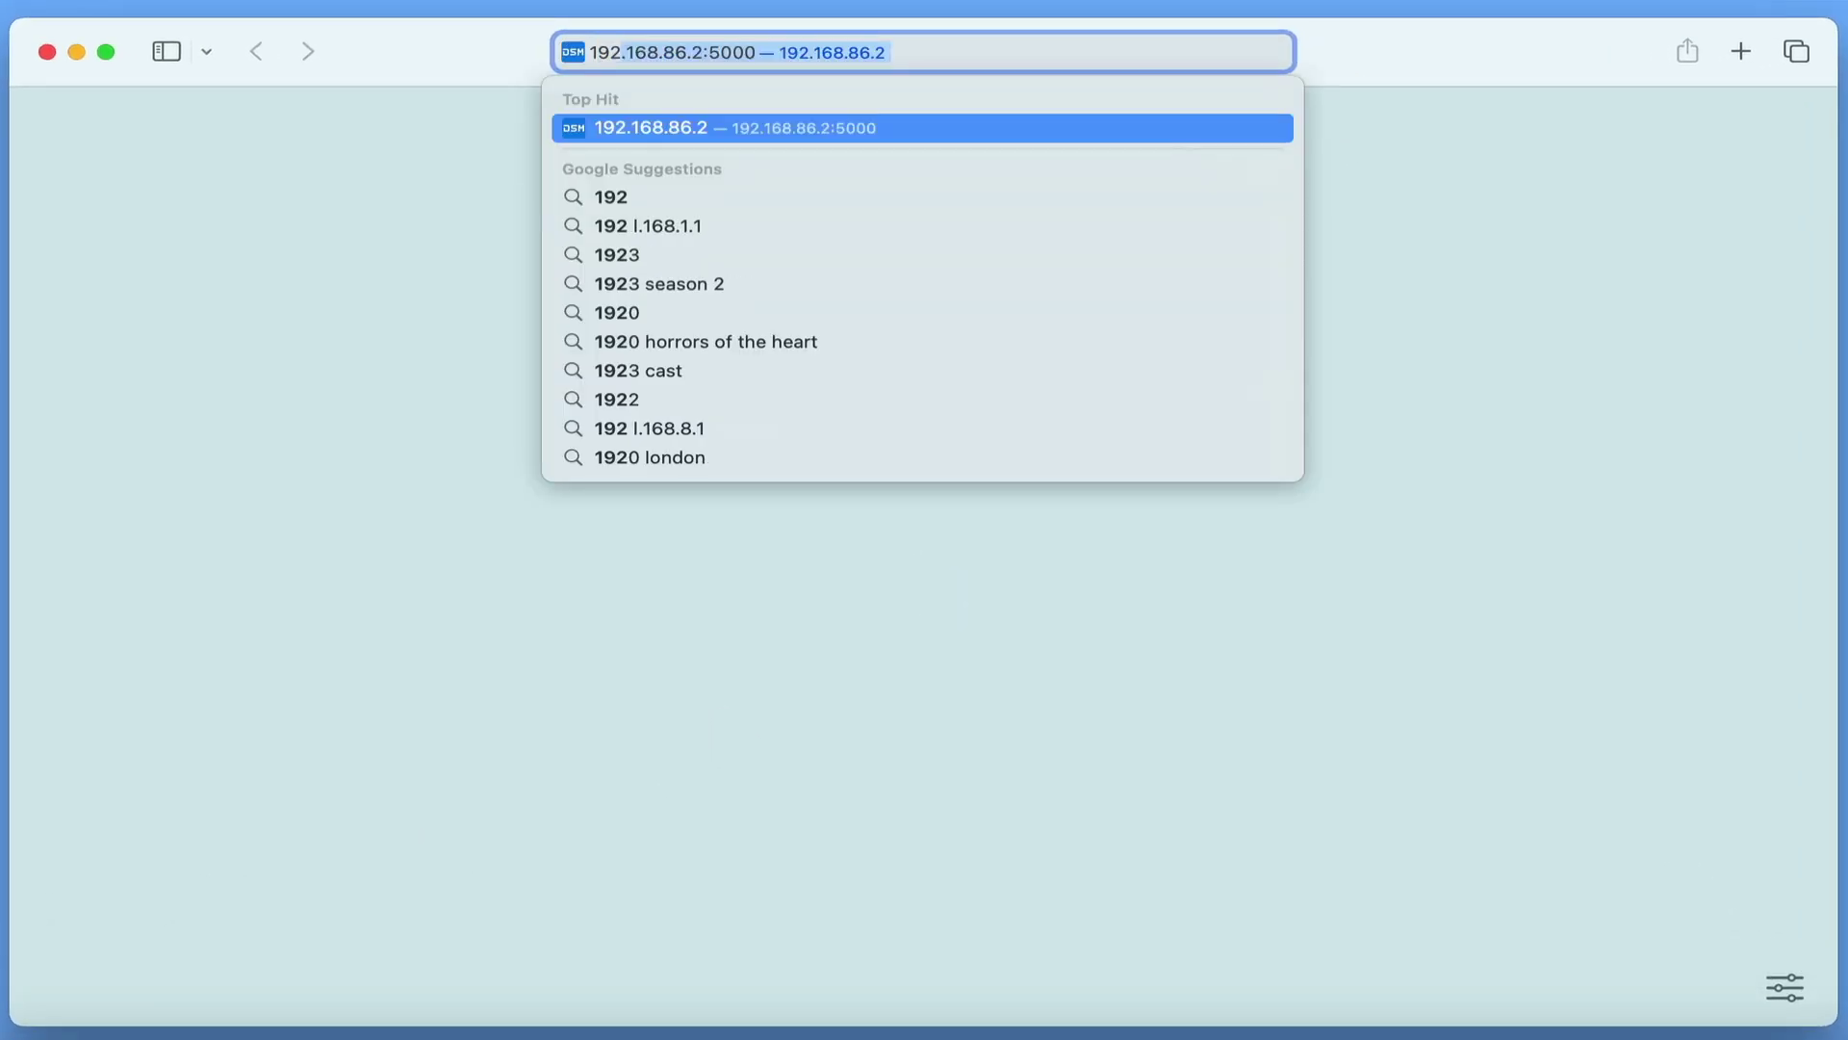
text(.168.1.1)
key(Return)
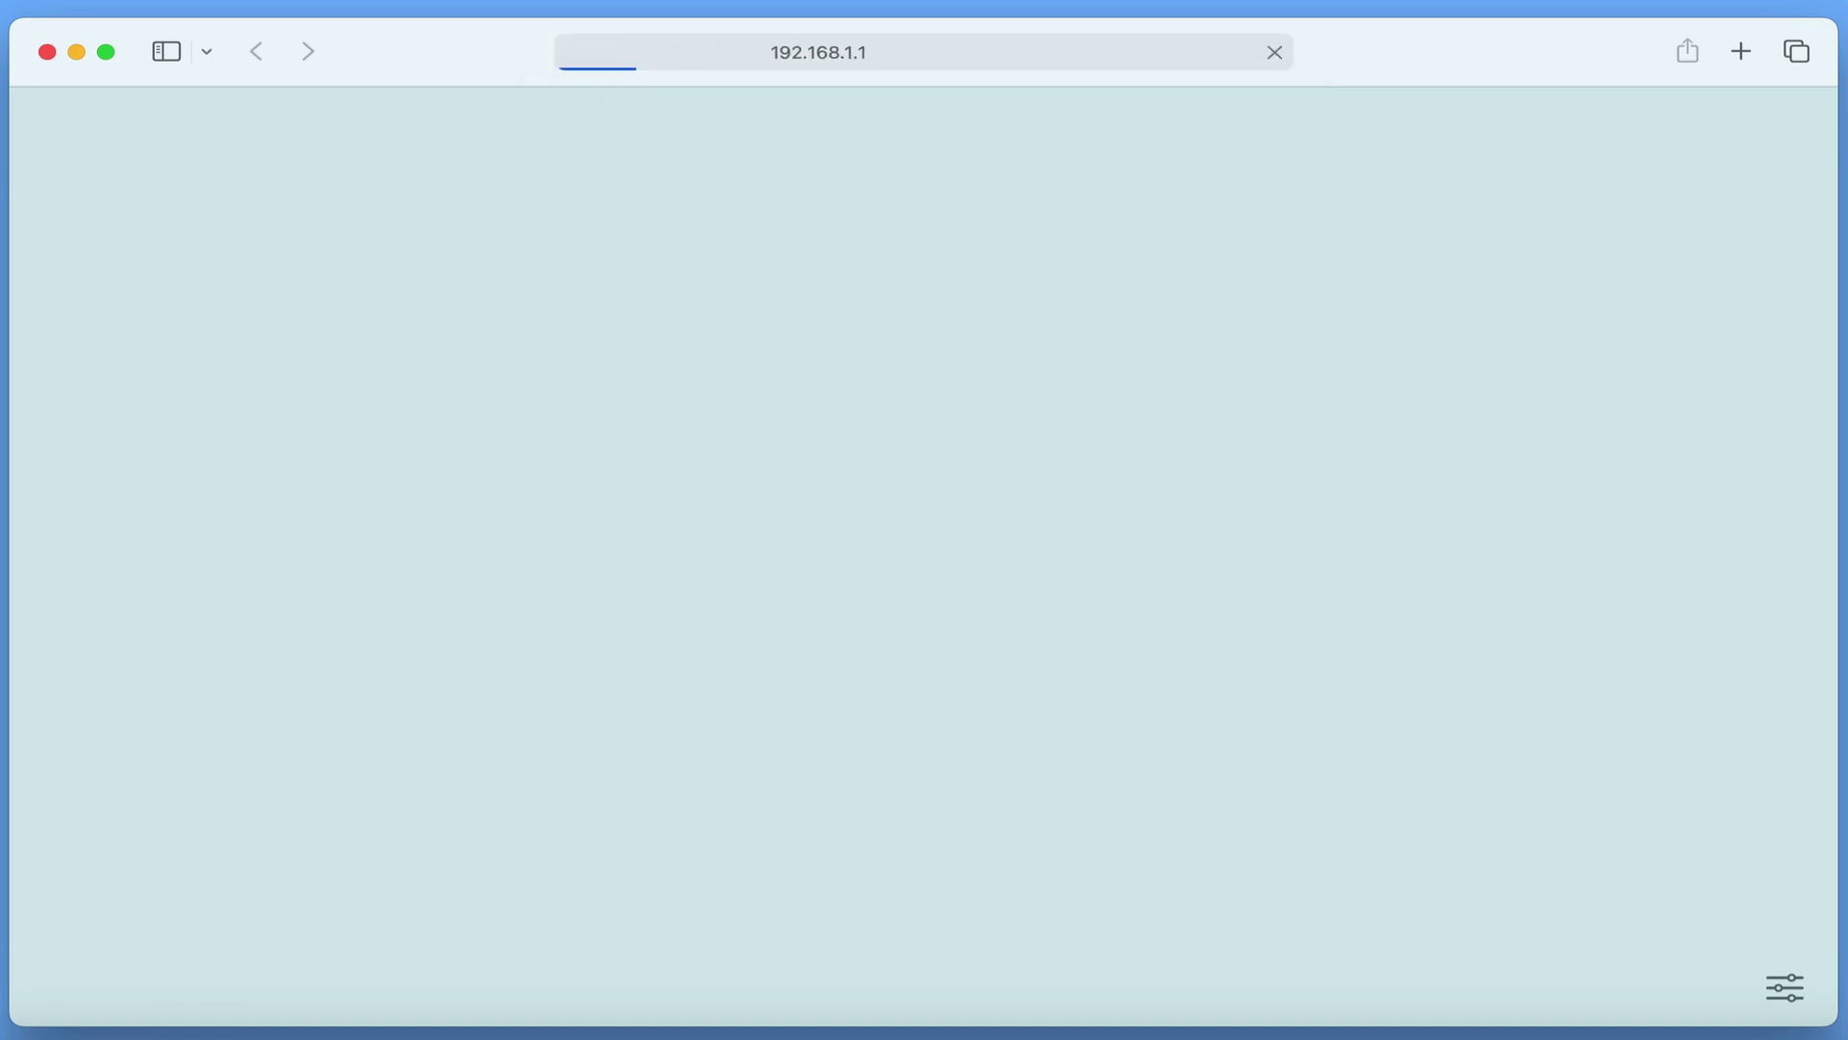
text(administrator)
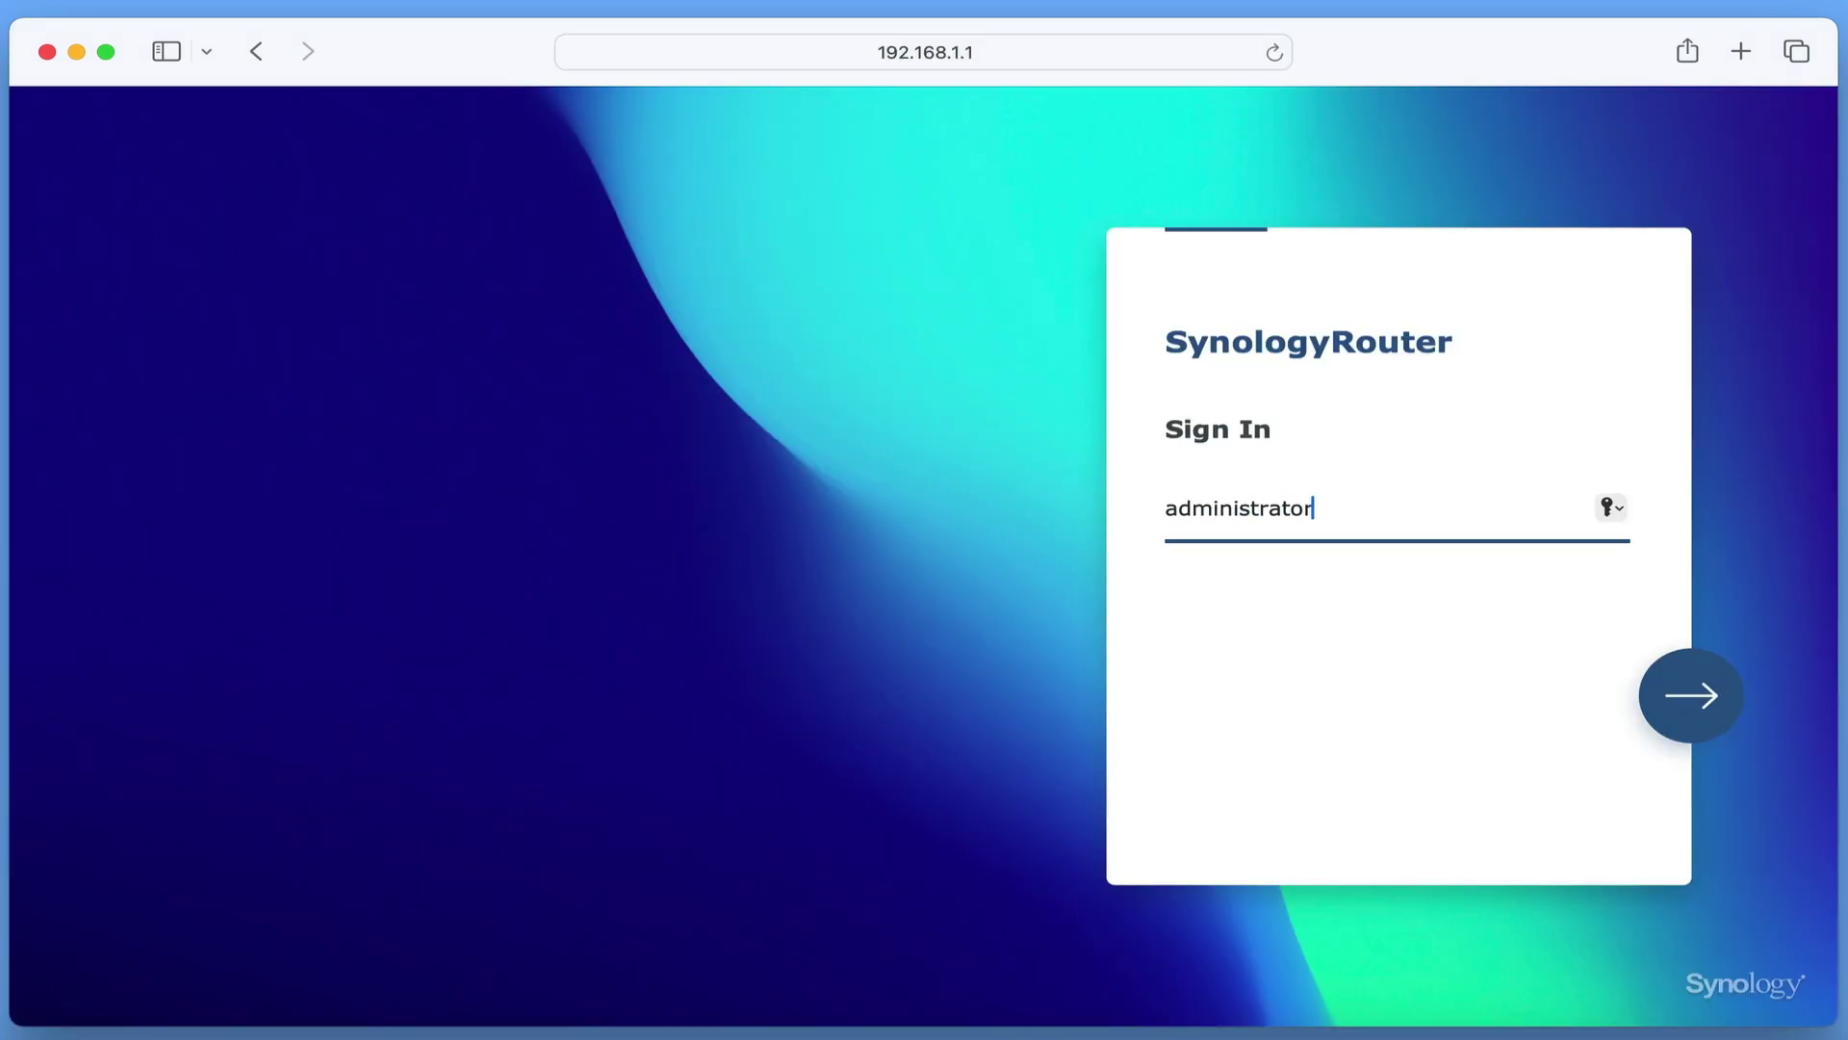
key(Return)
text(••••••)
key(Return)
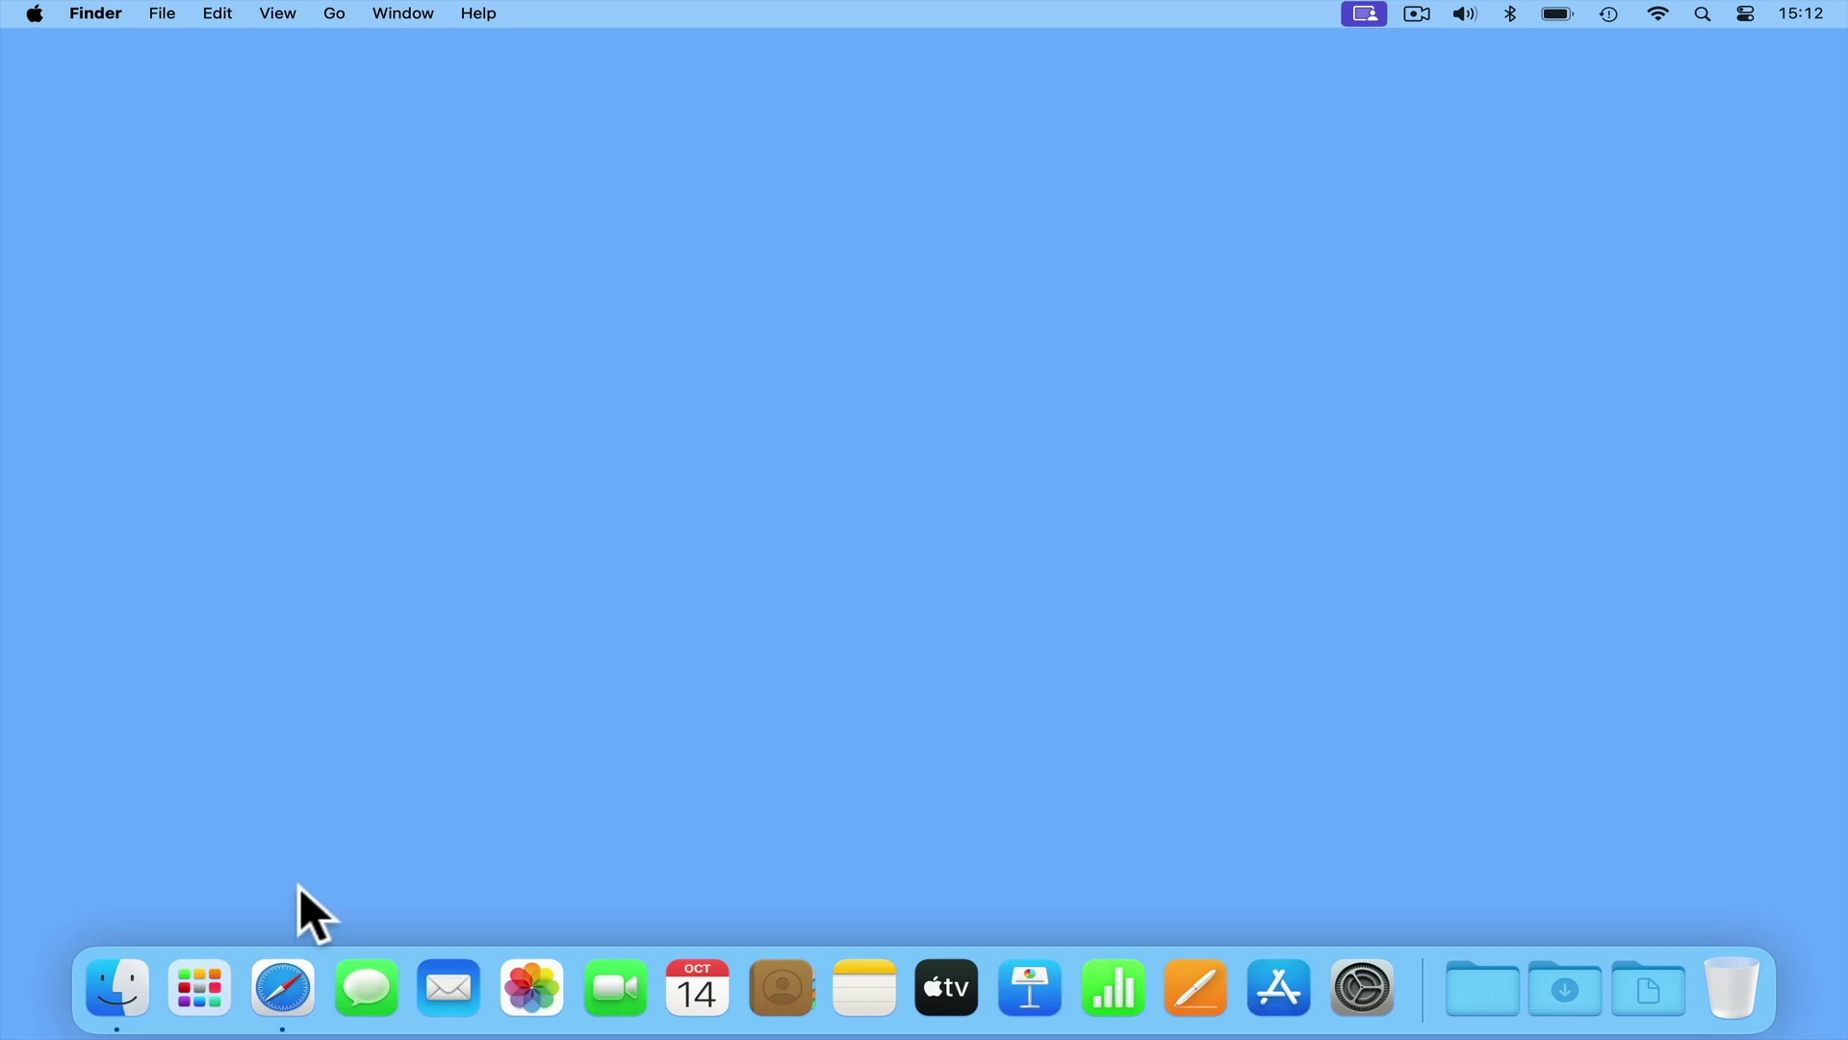
- Load router.synology.com in a fresh Safari window, then switch to 192.168.1.1 instead
click(306, 986)
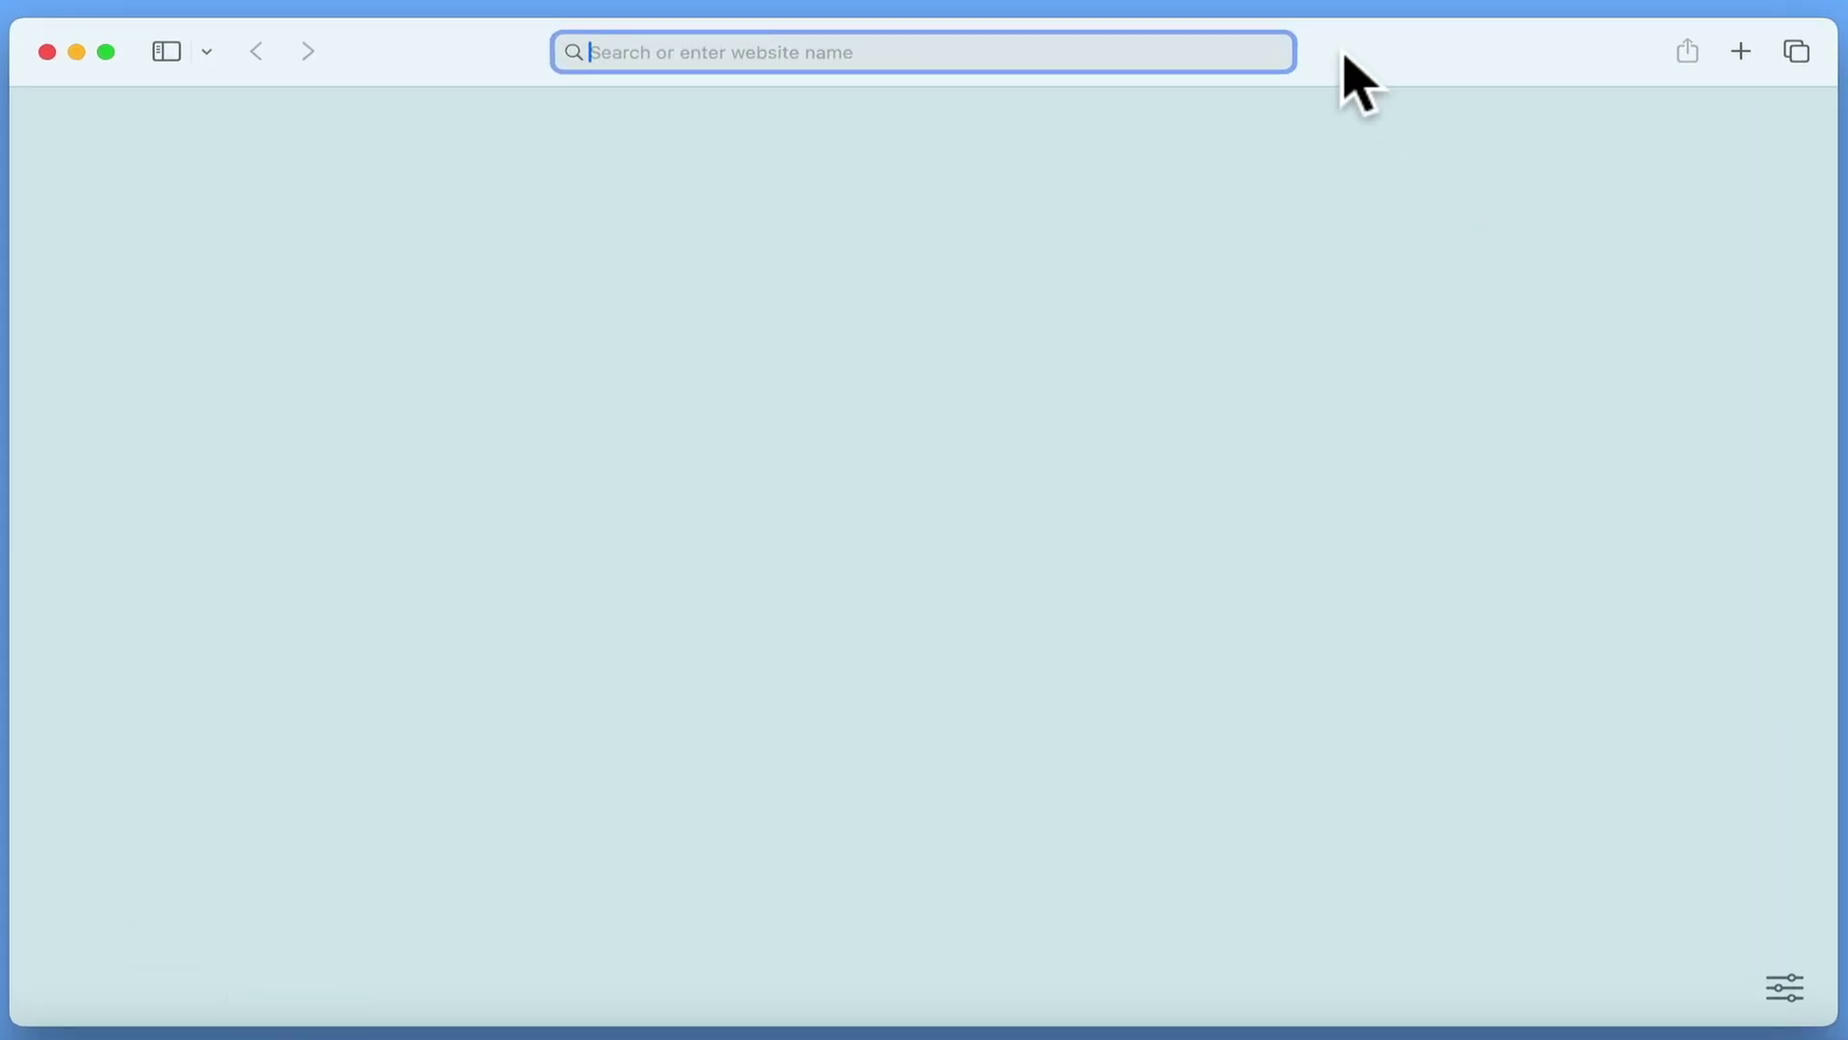
text(router)
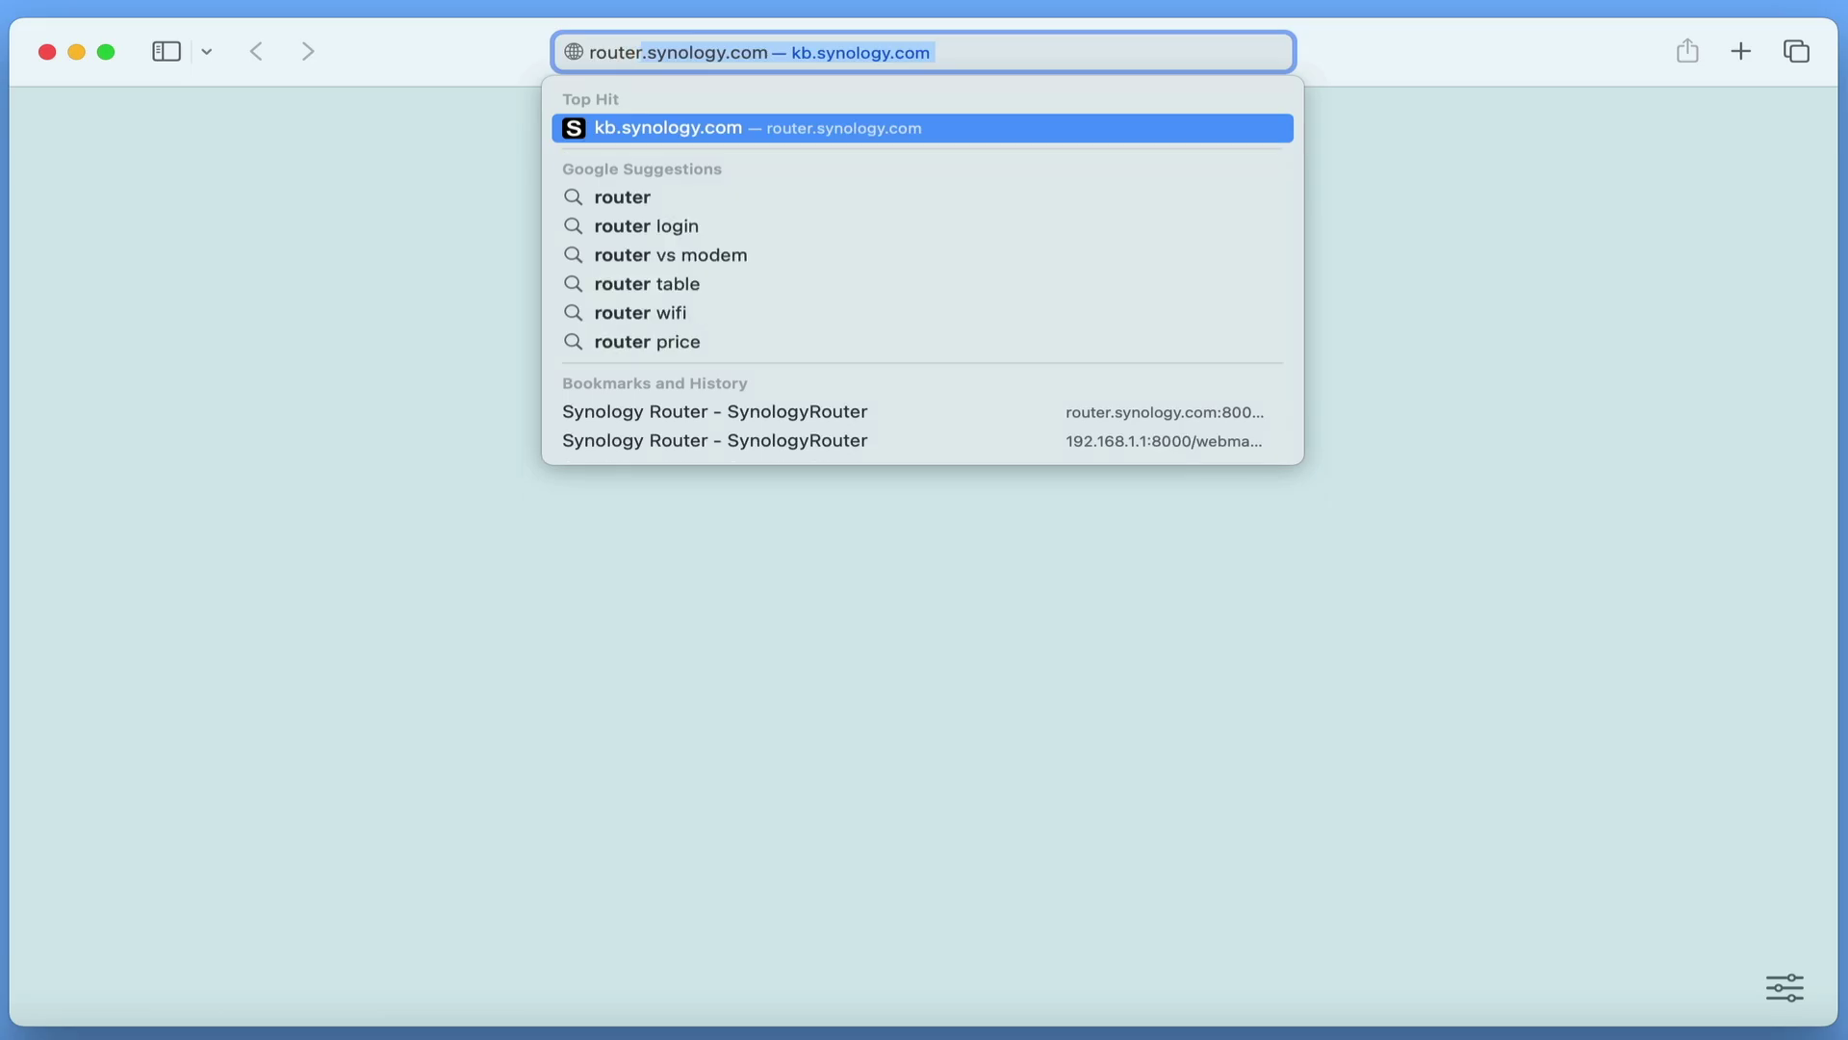
text(.synology.com/)
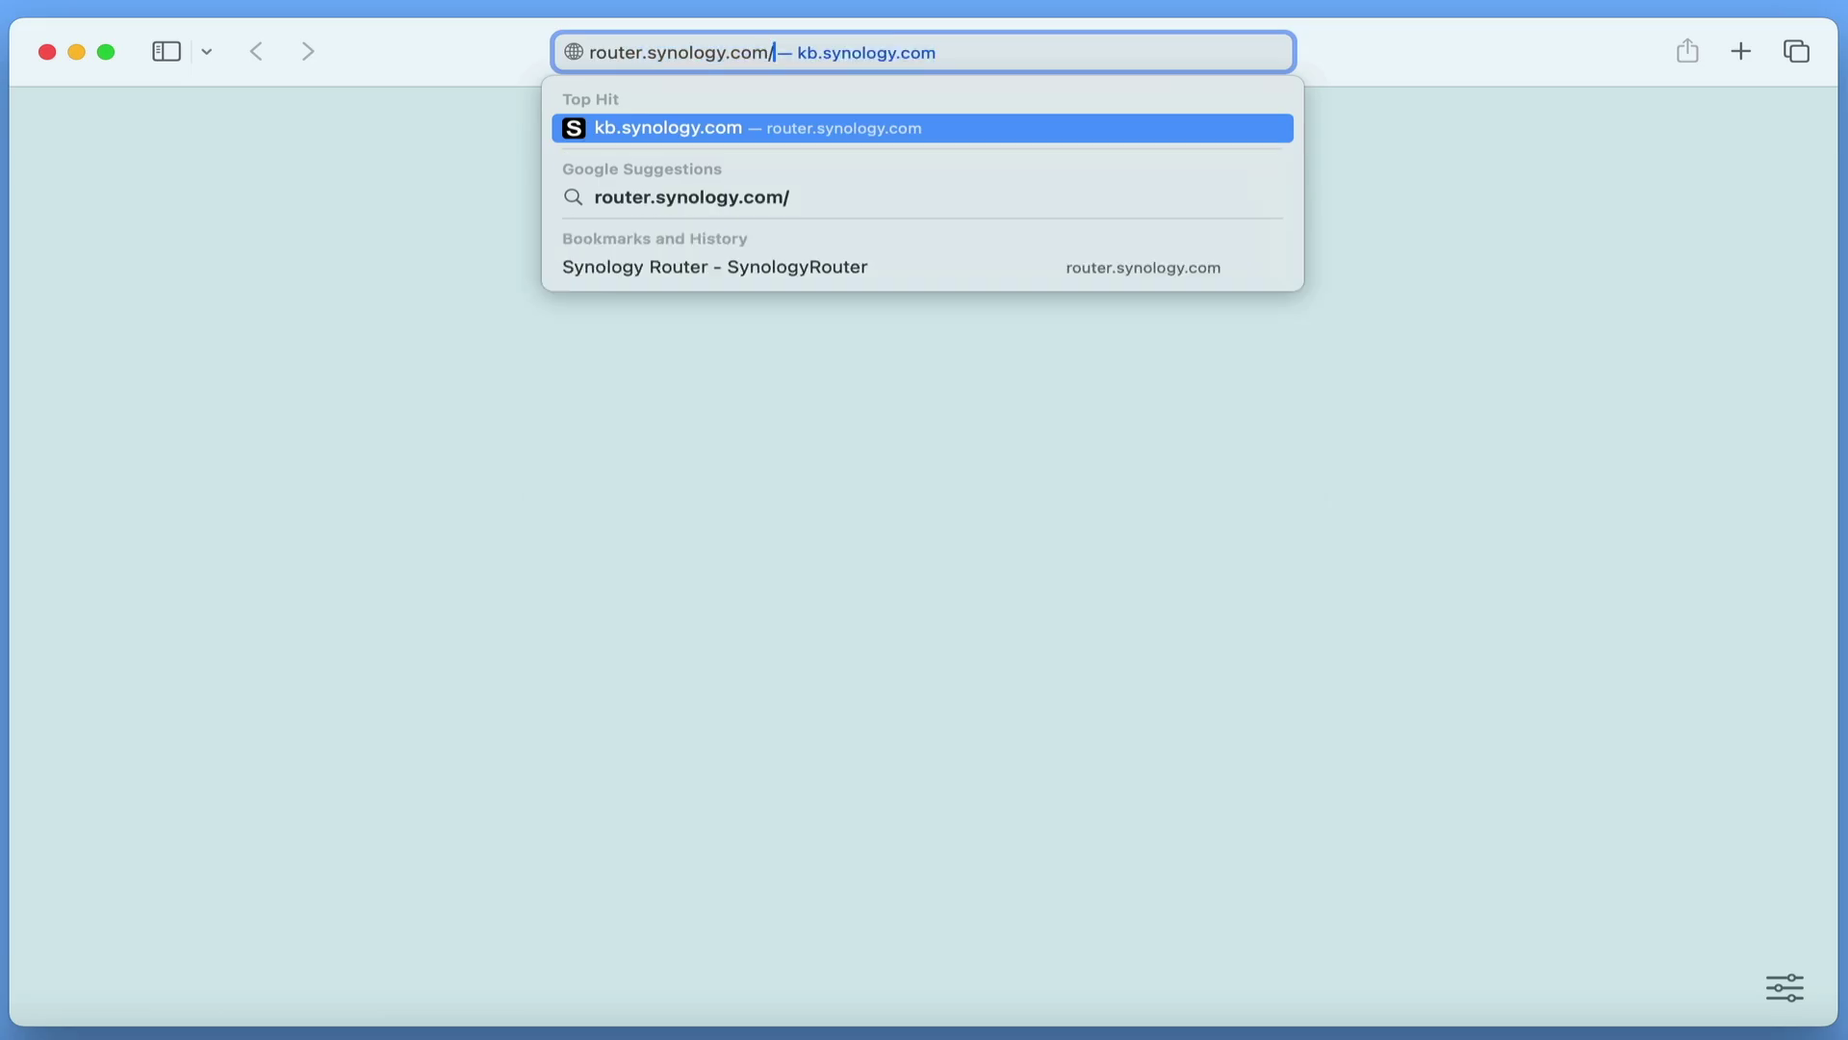
key(Return)
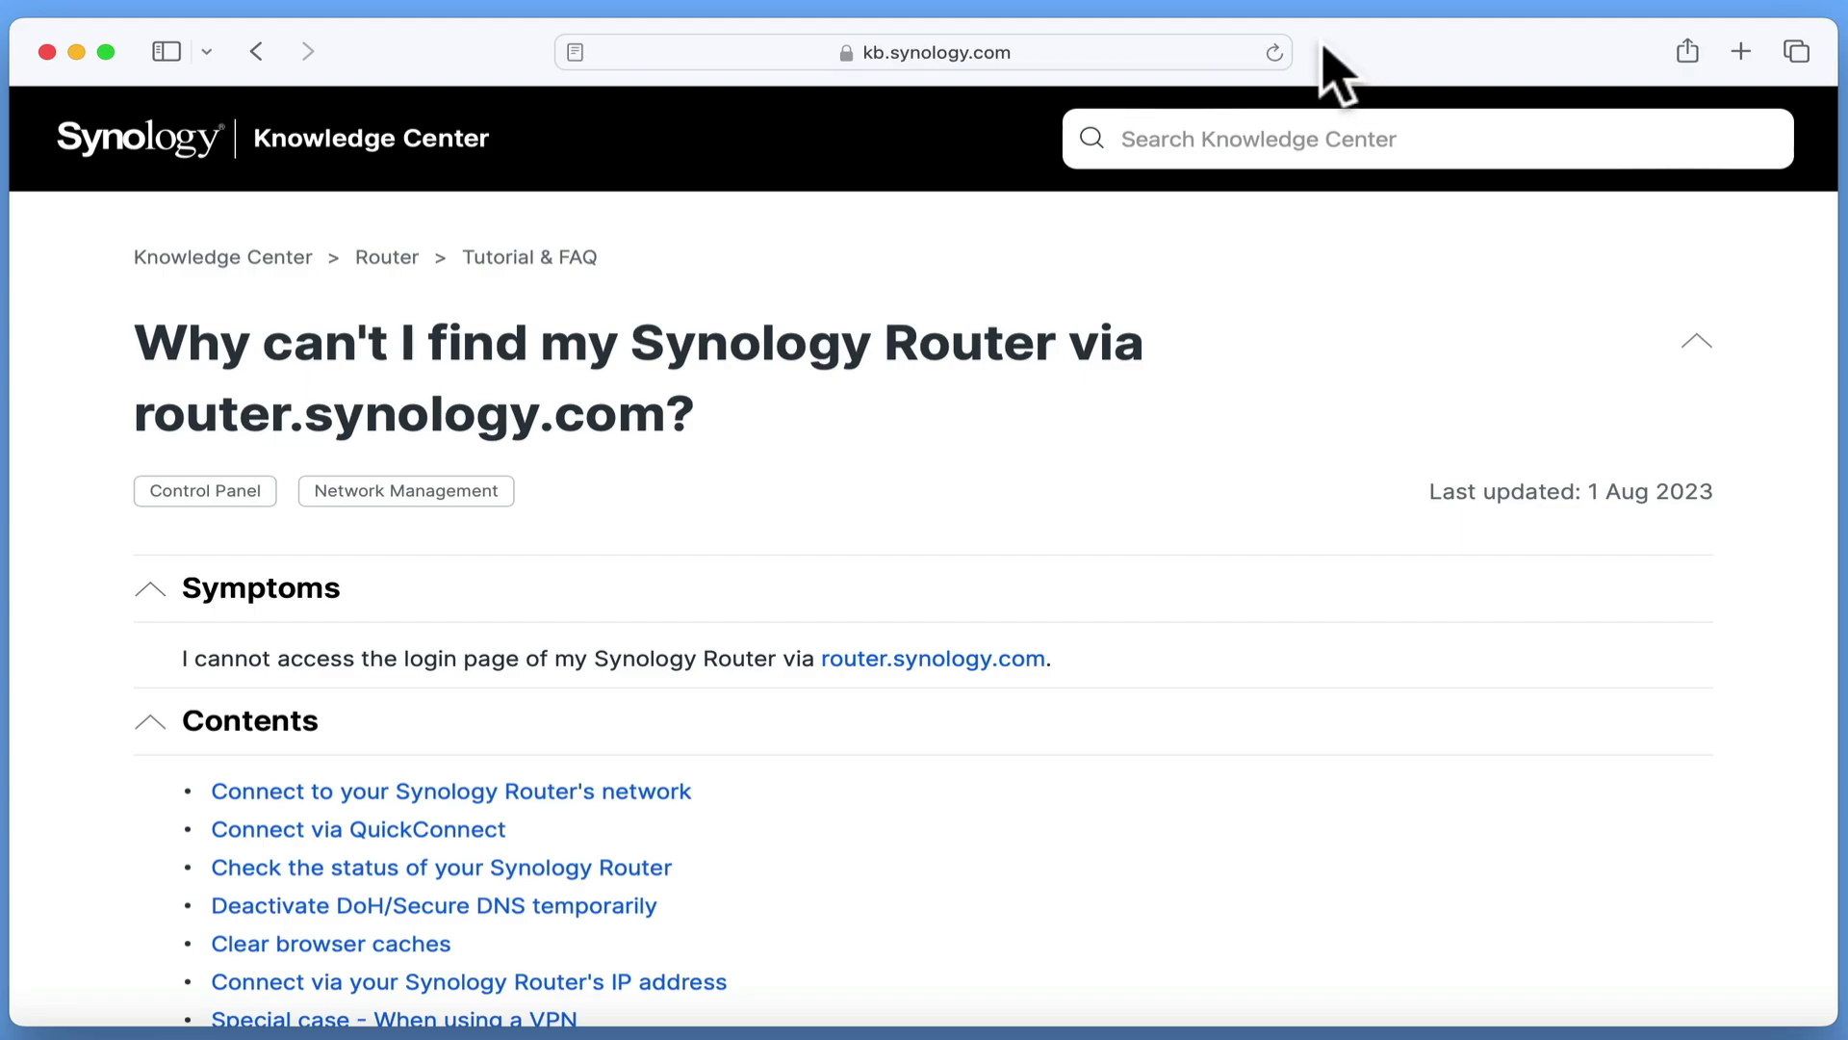
click(1162, 50)
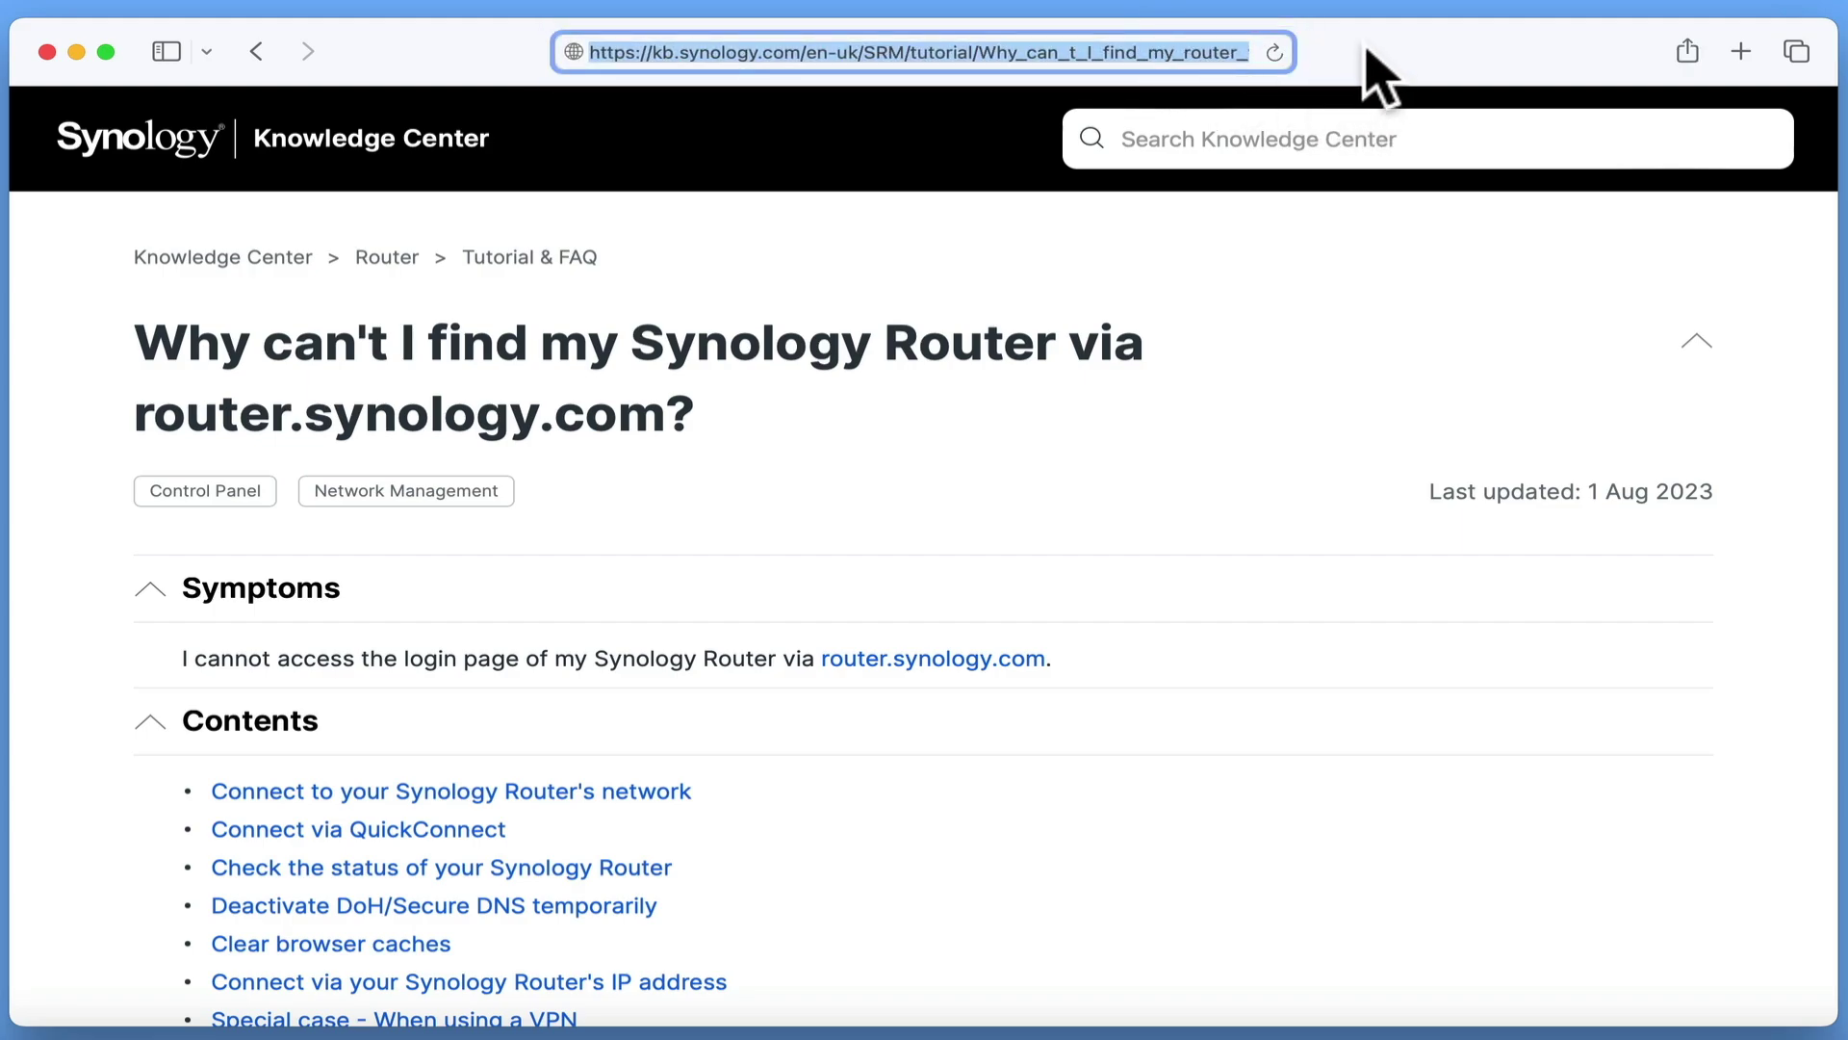
text(192)
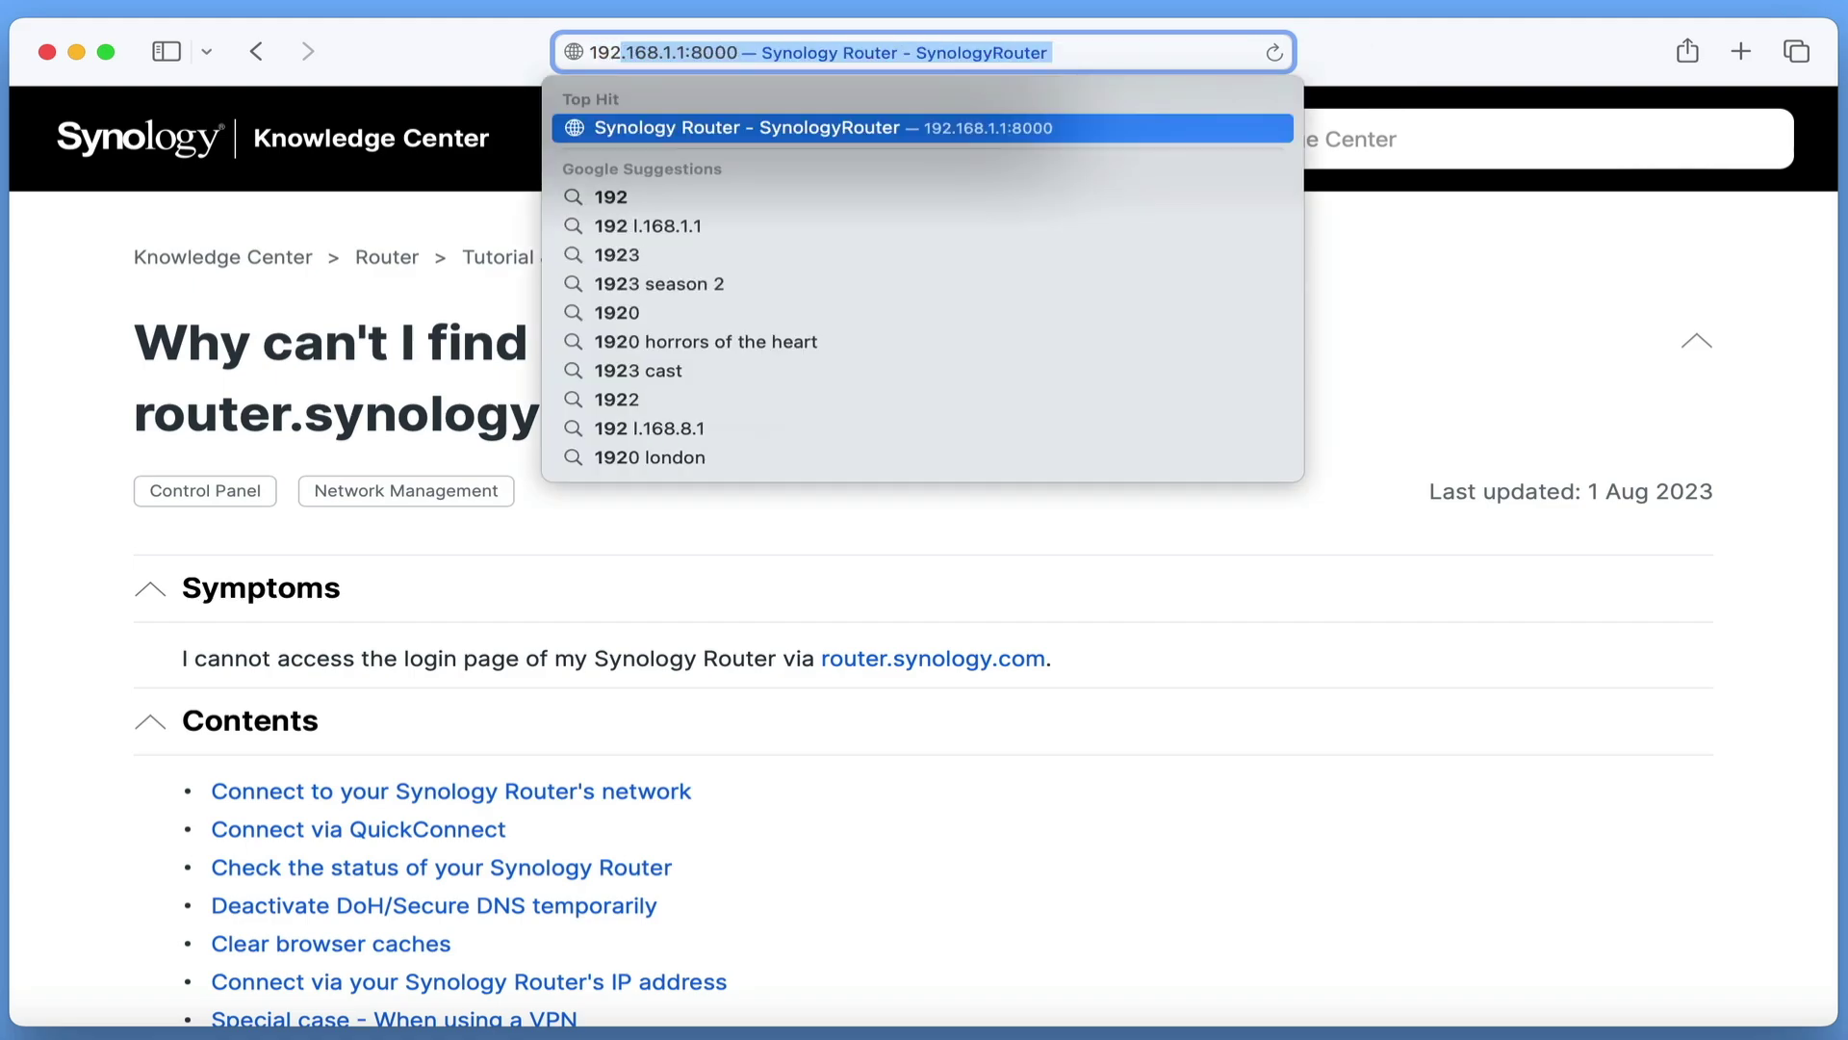
text(.168.1.1)
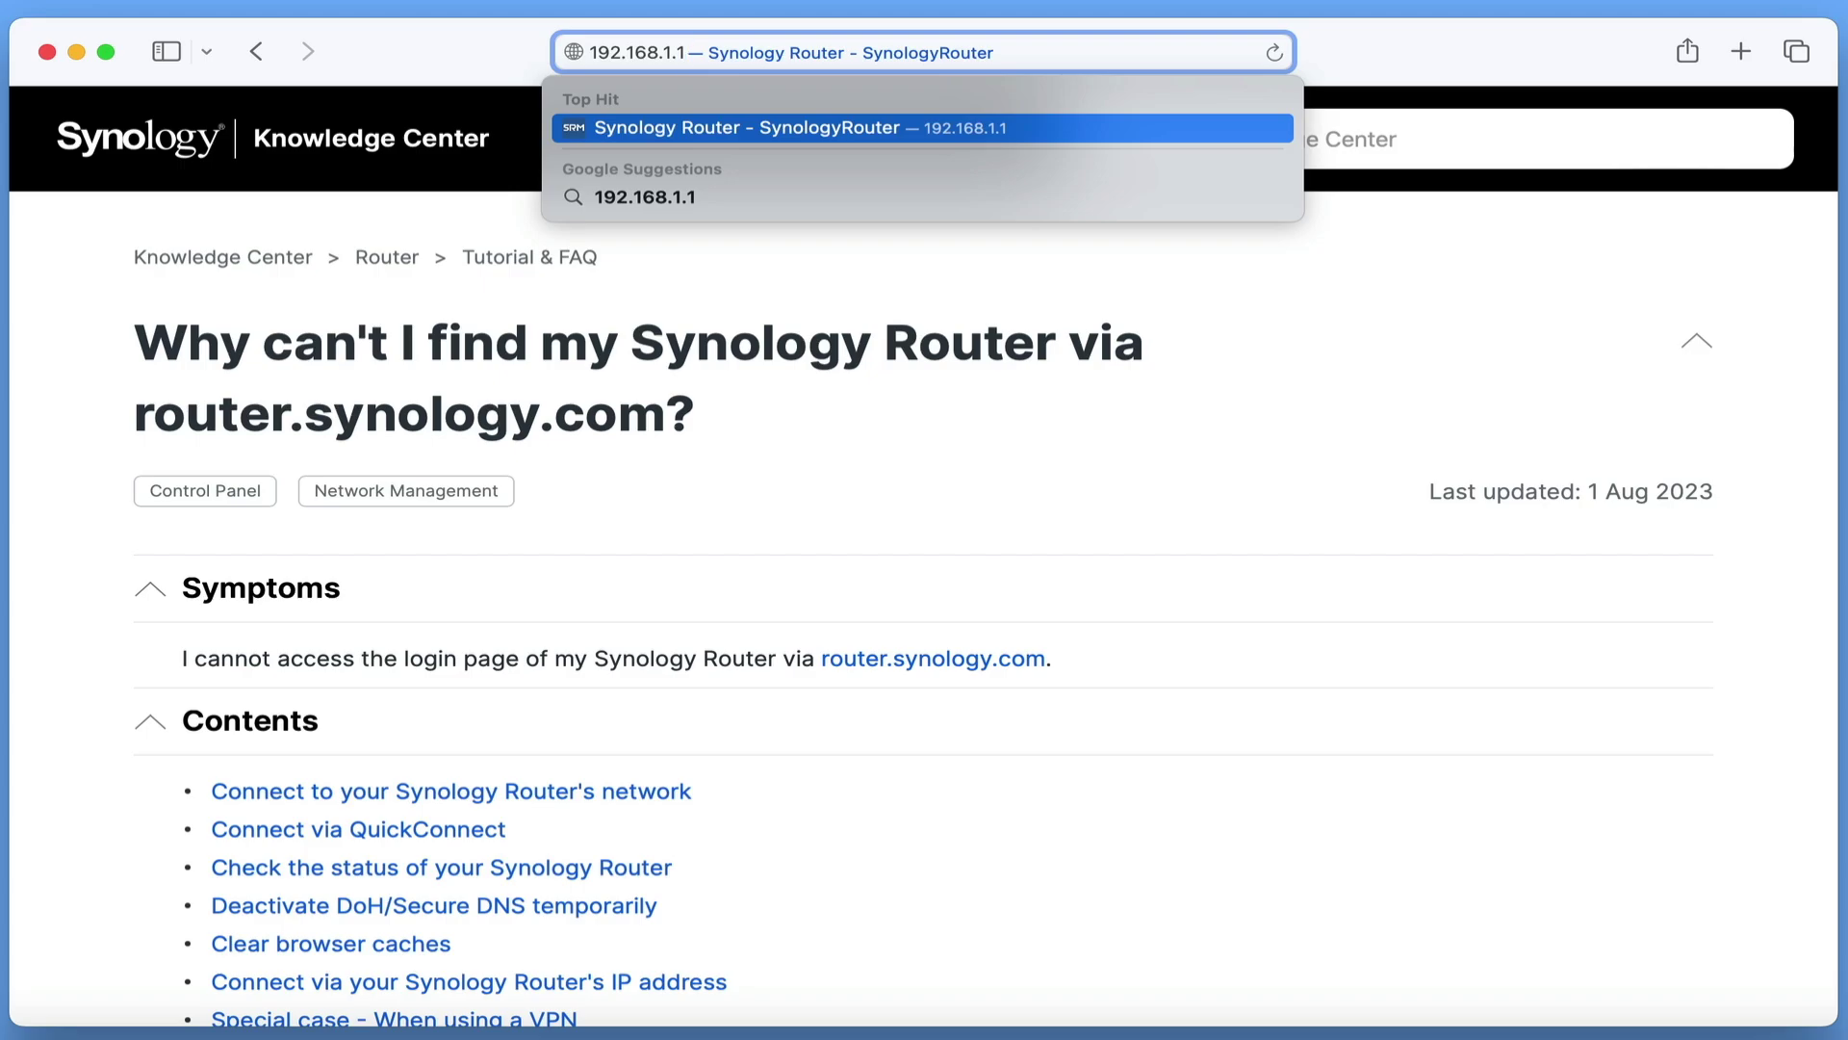
key(Return)
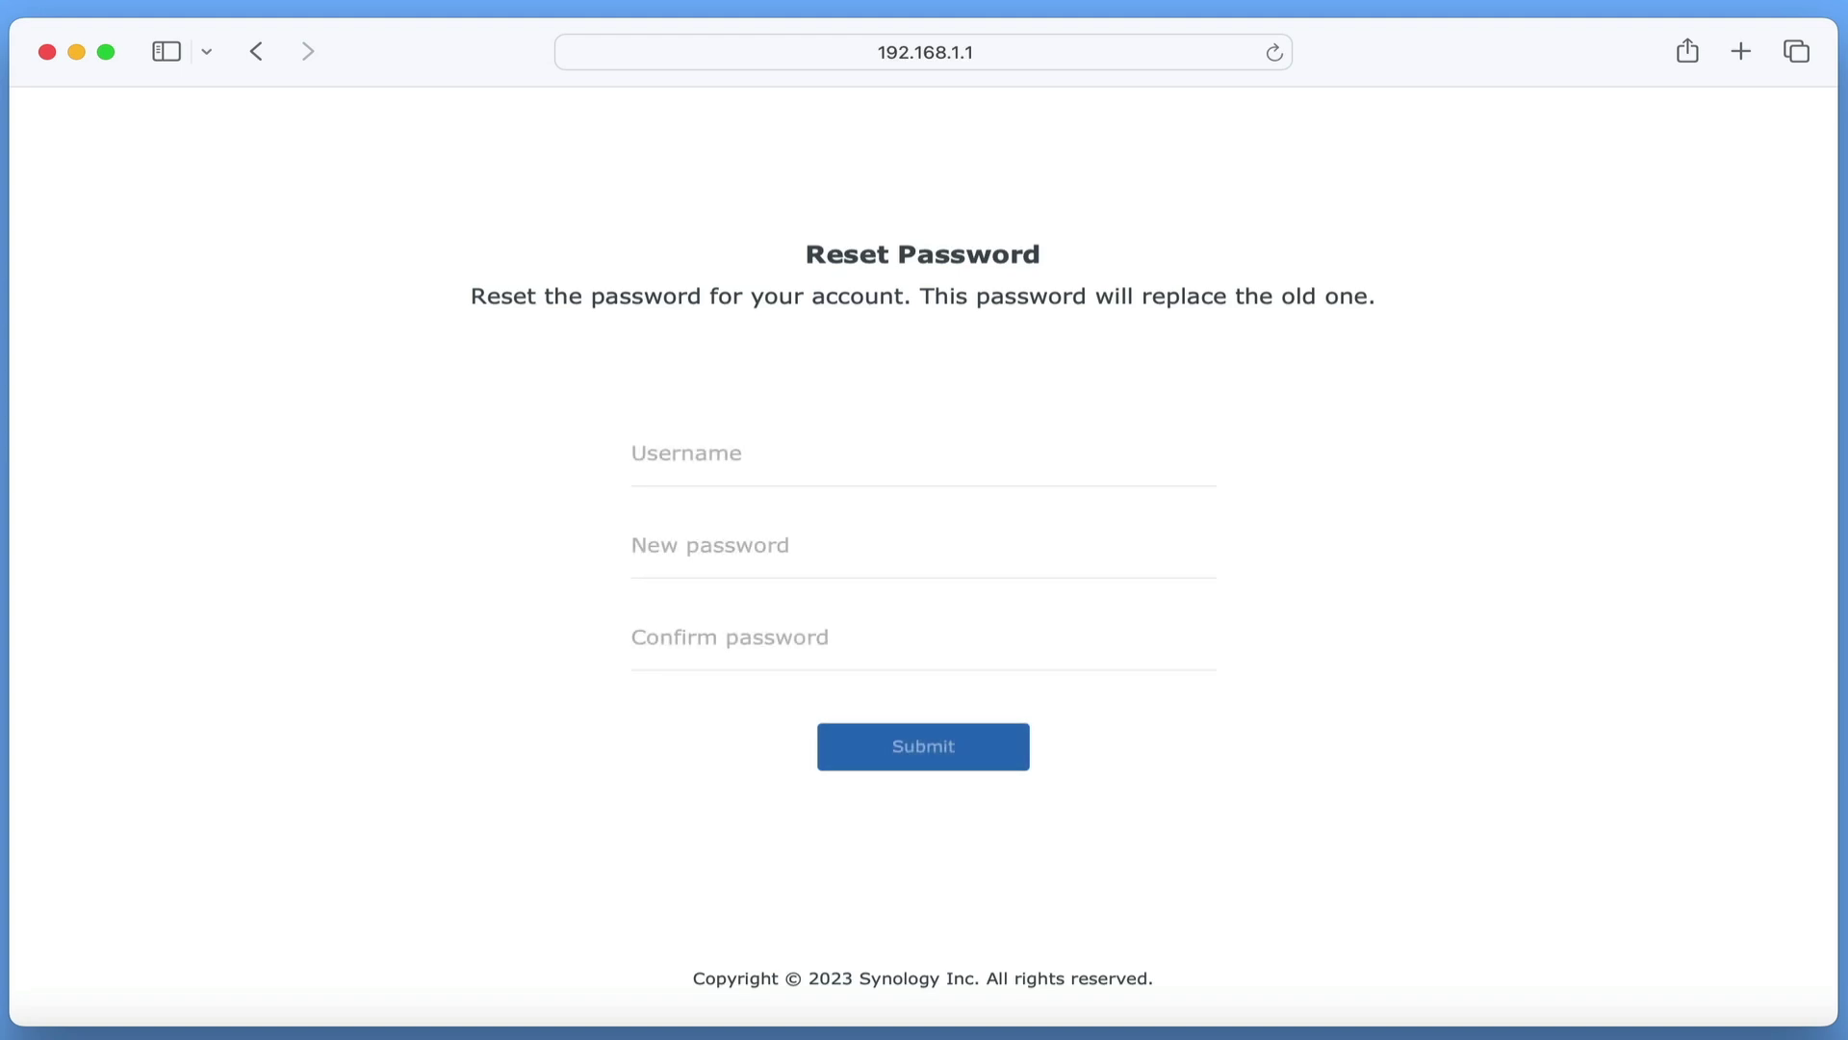
- Submit the password reset for username administrator with a new password entered twice
click(1112, 460)
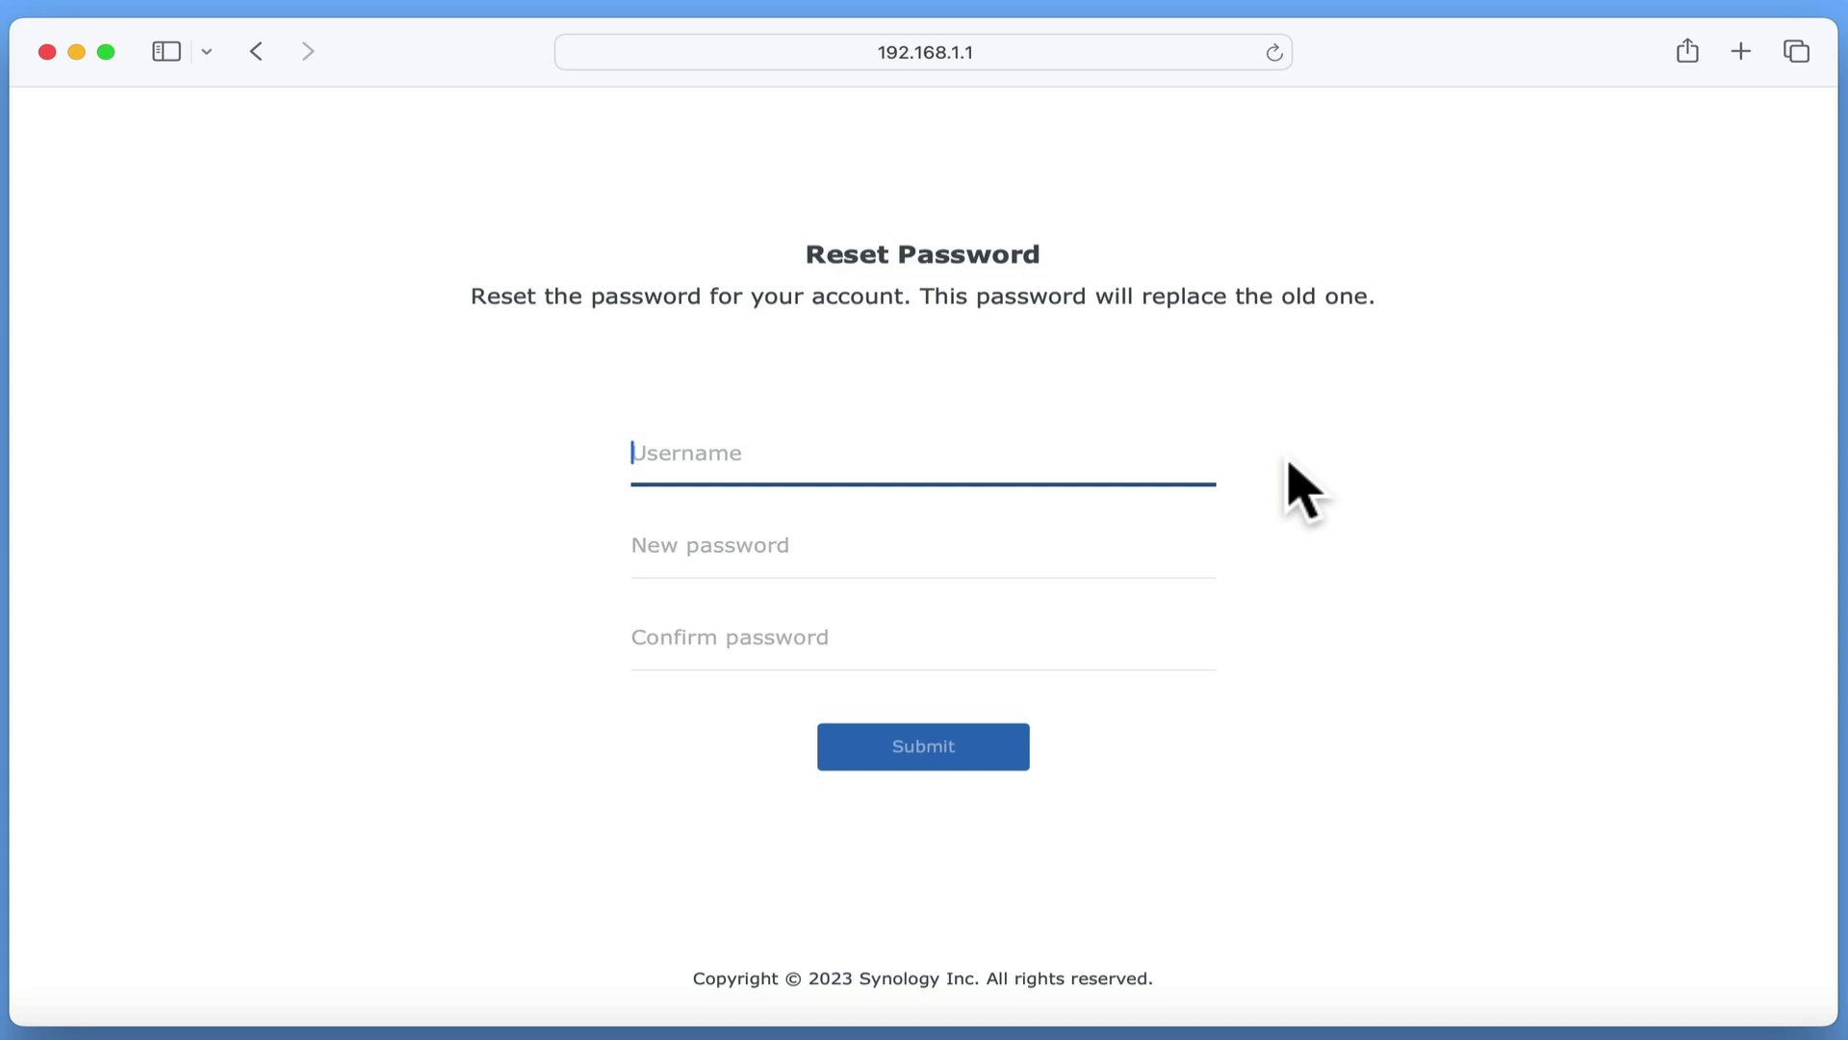
text(administrator)
key(Tab)
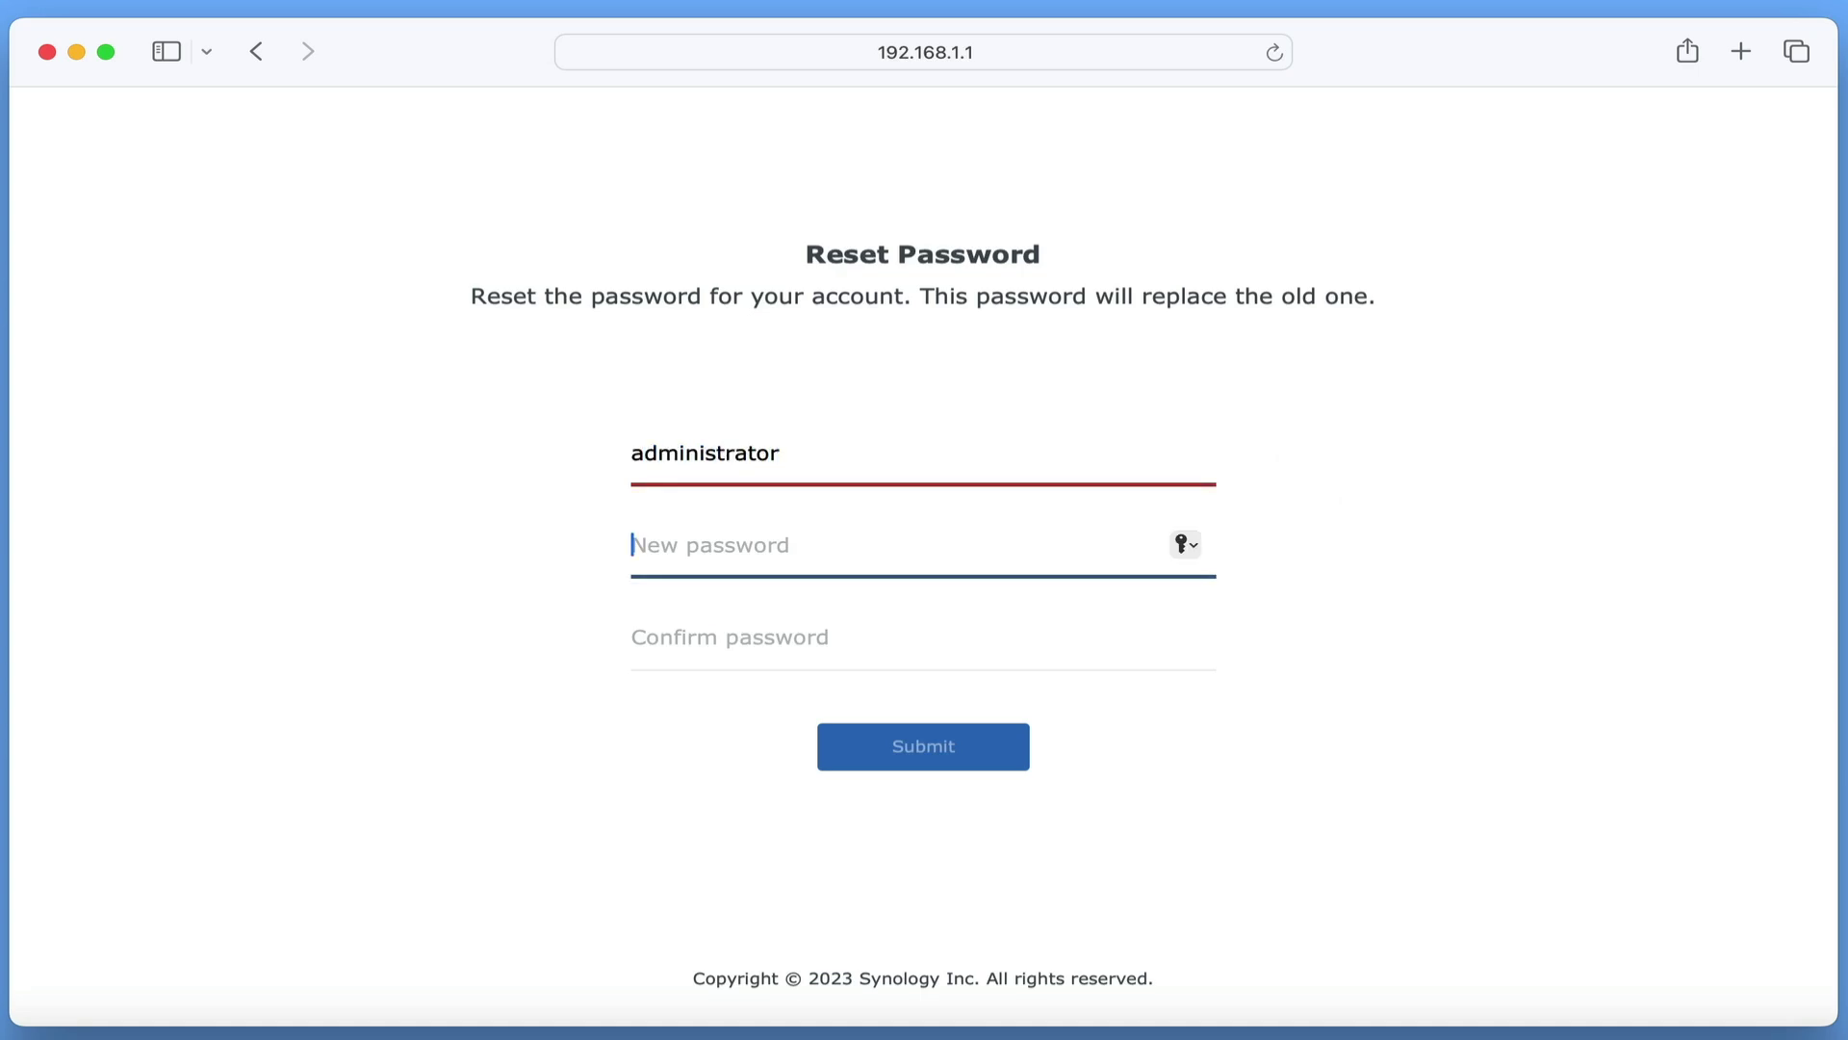
text(********)
key(Tab)
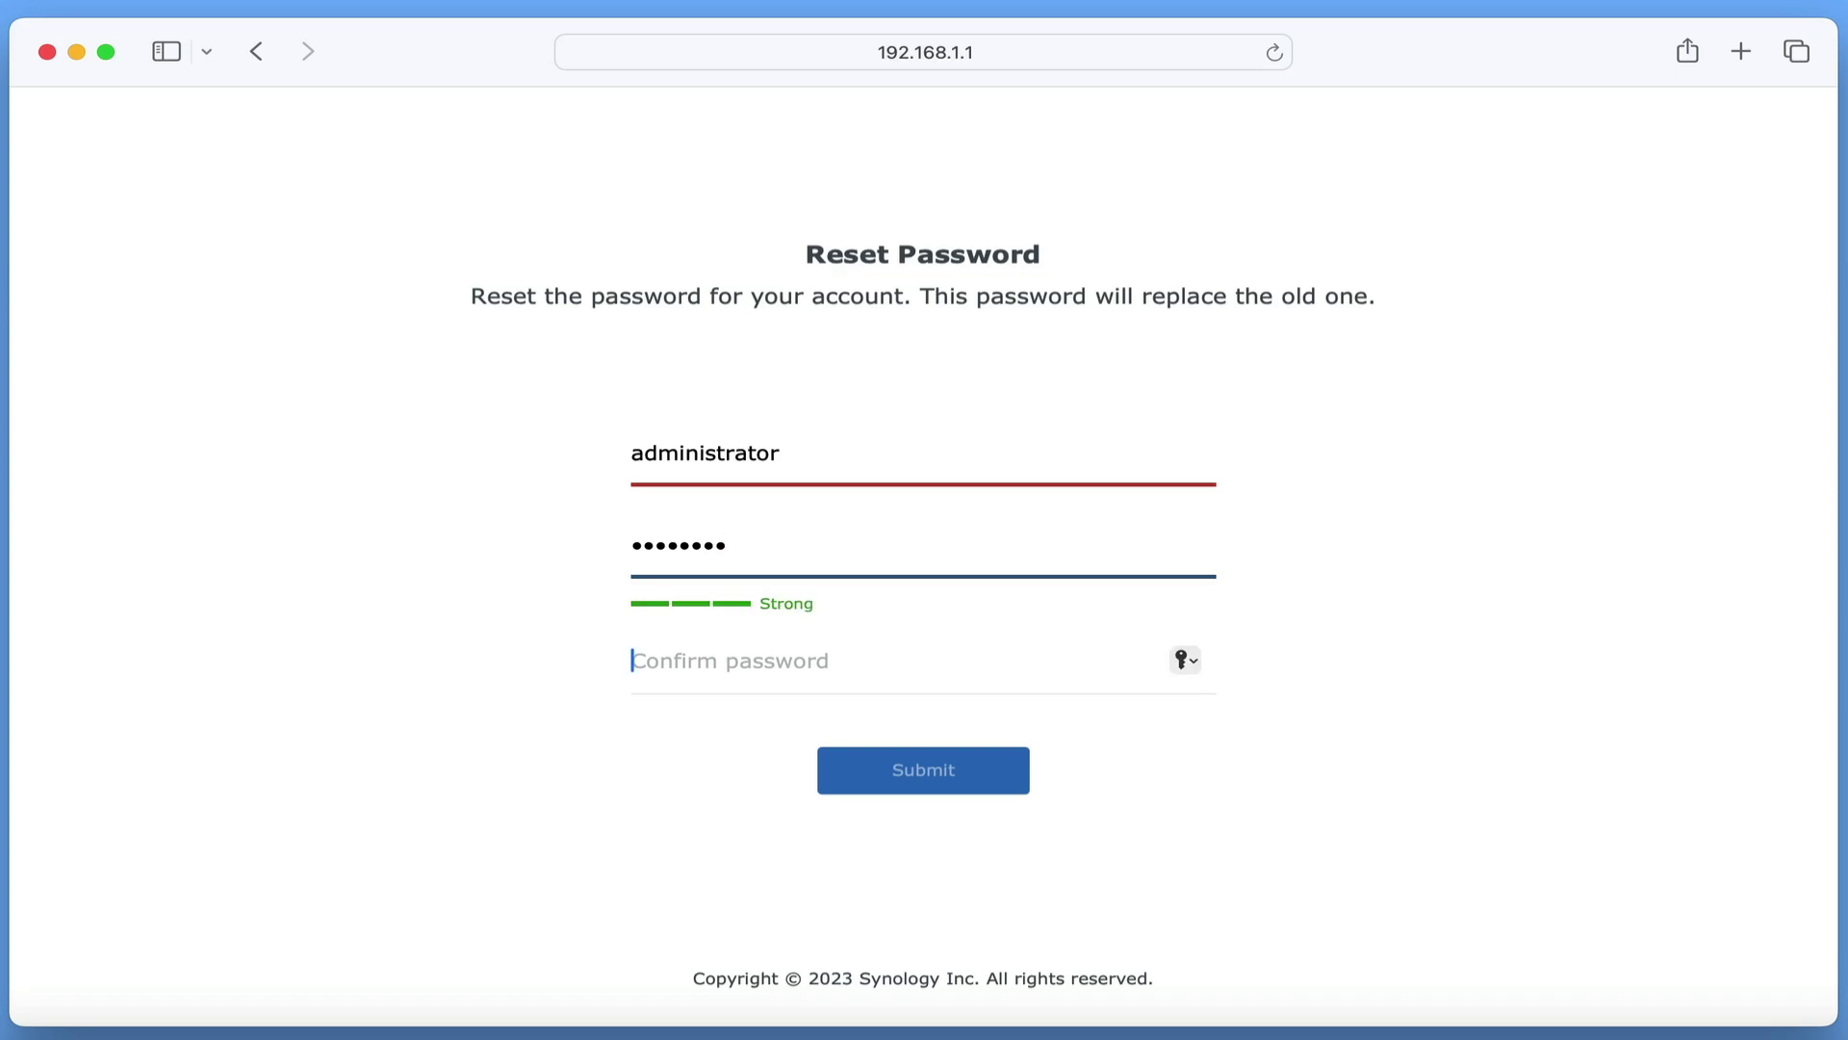
text(********)
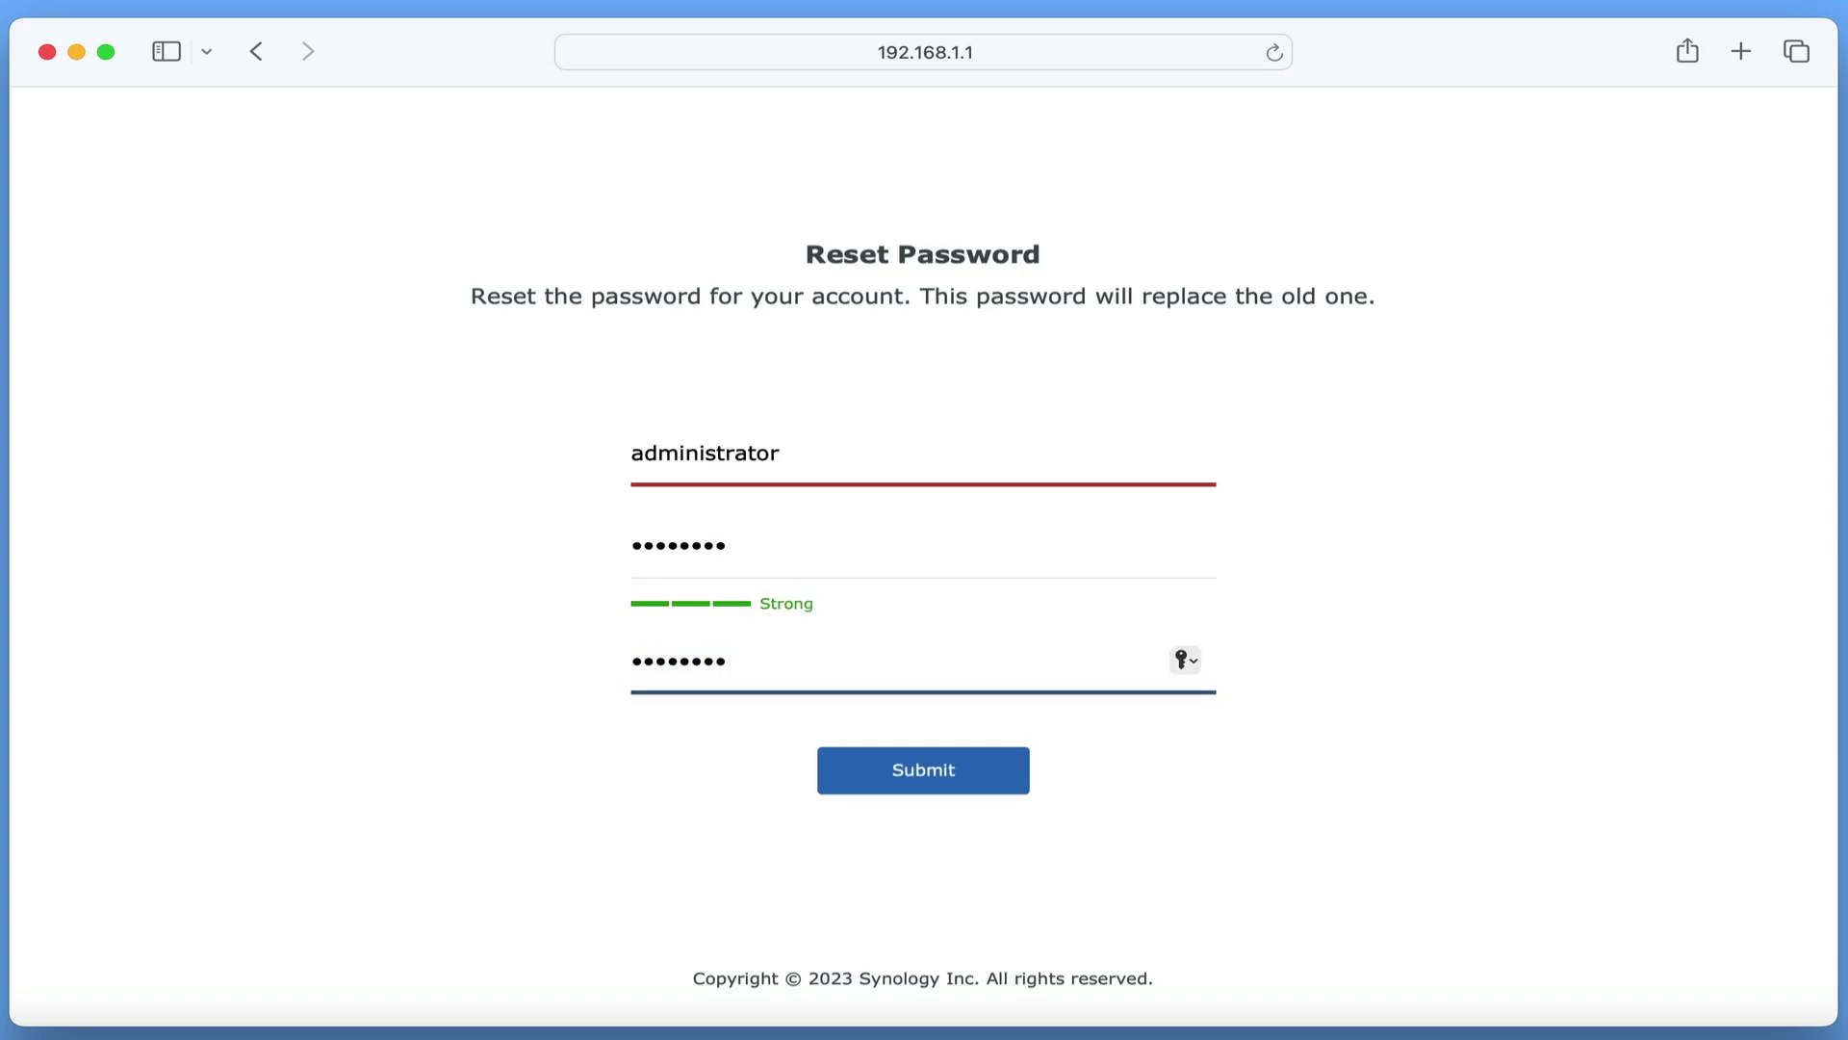
click(996, 770)
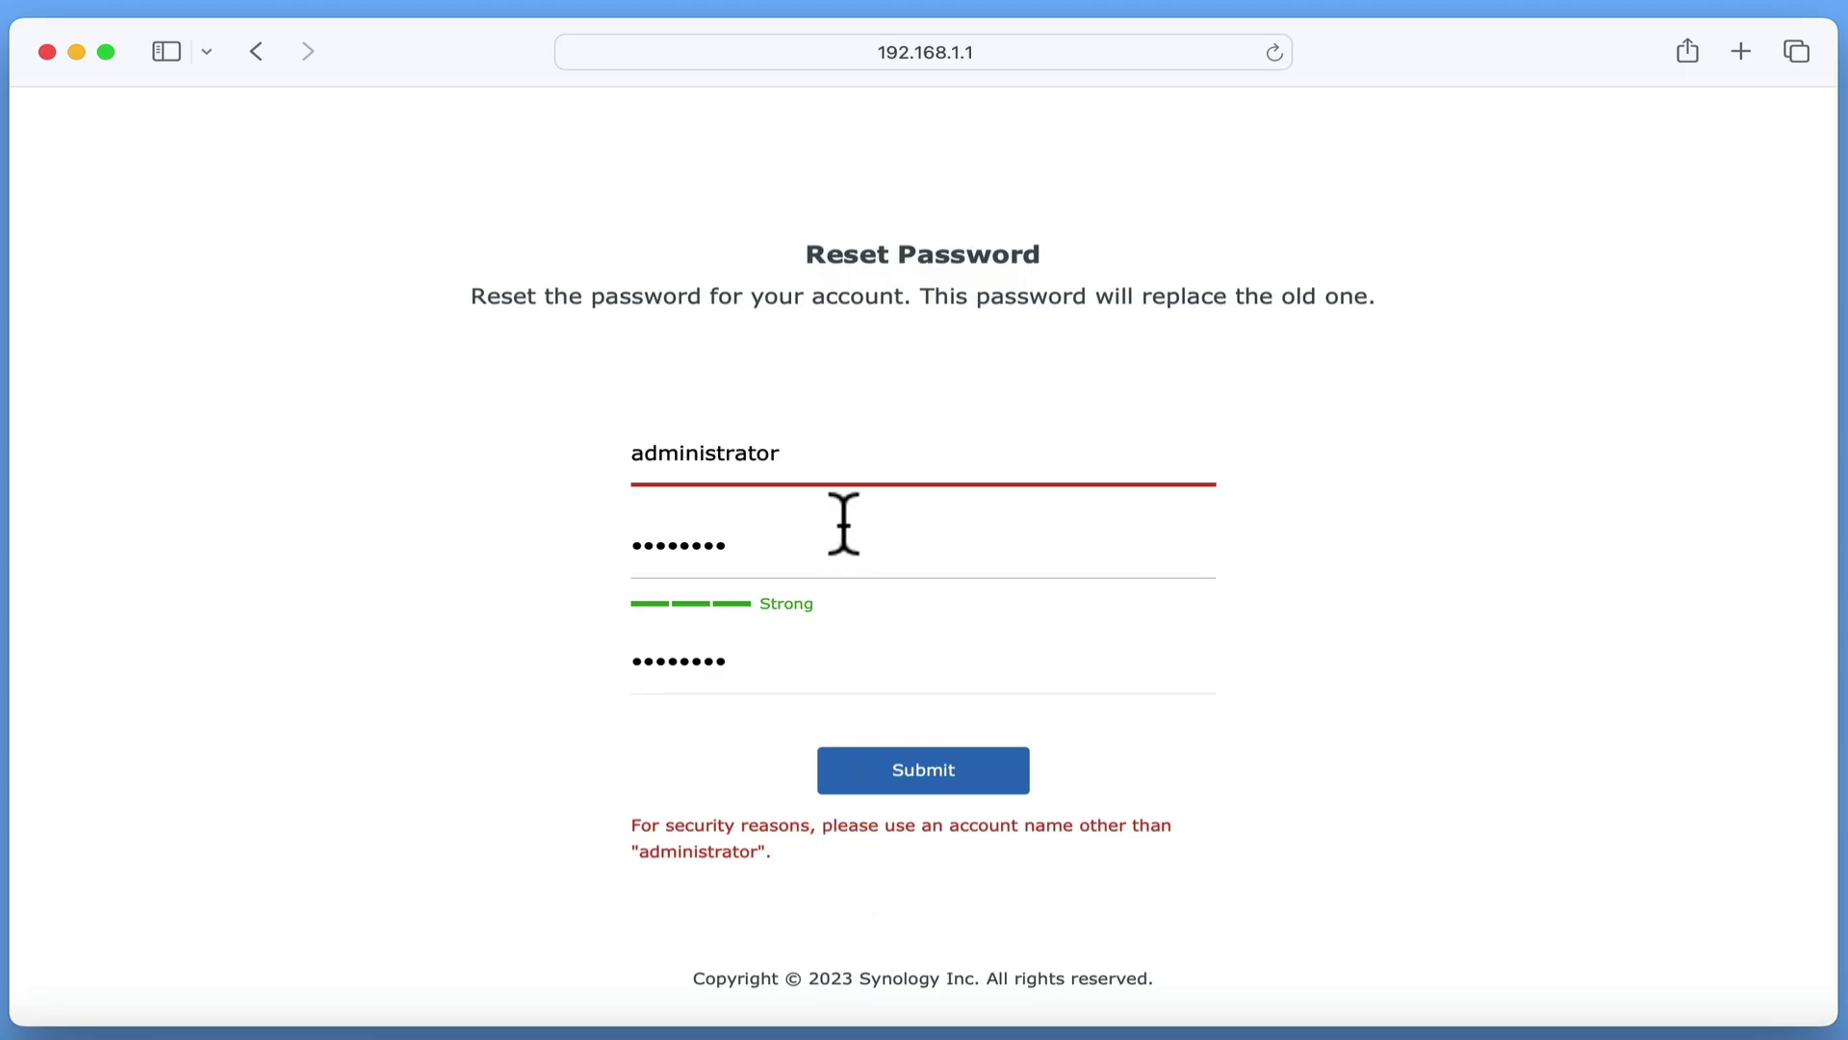
- Resubmit the reset with username routeradmin and dismiss the not-authorized message
double_click(831, 461)
text(router)
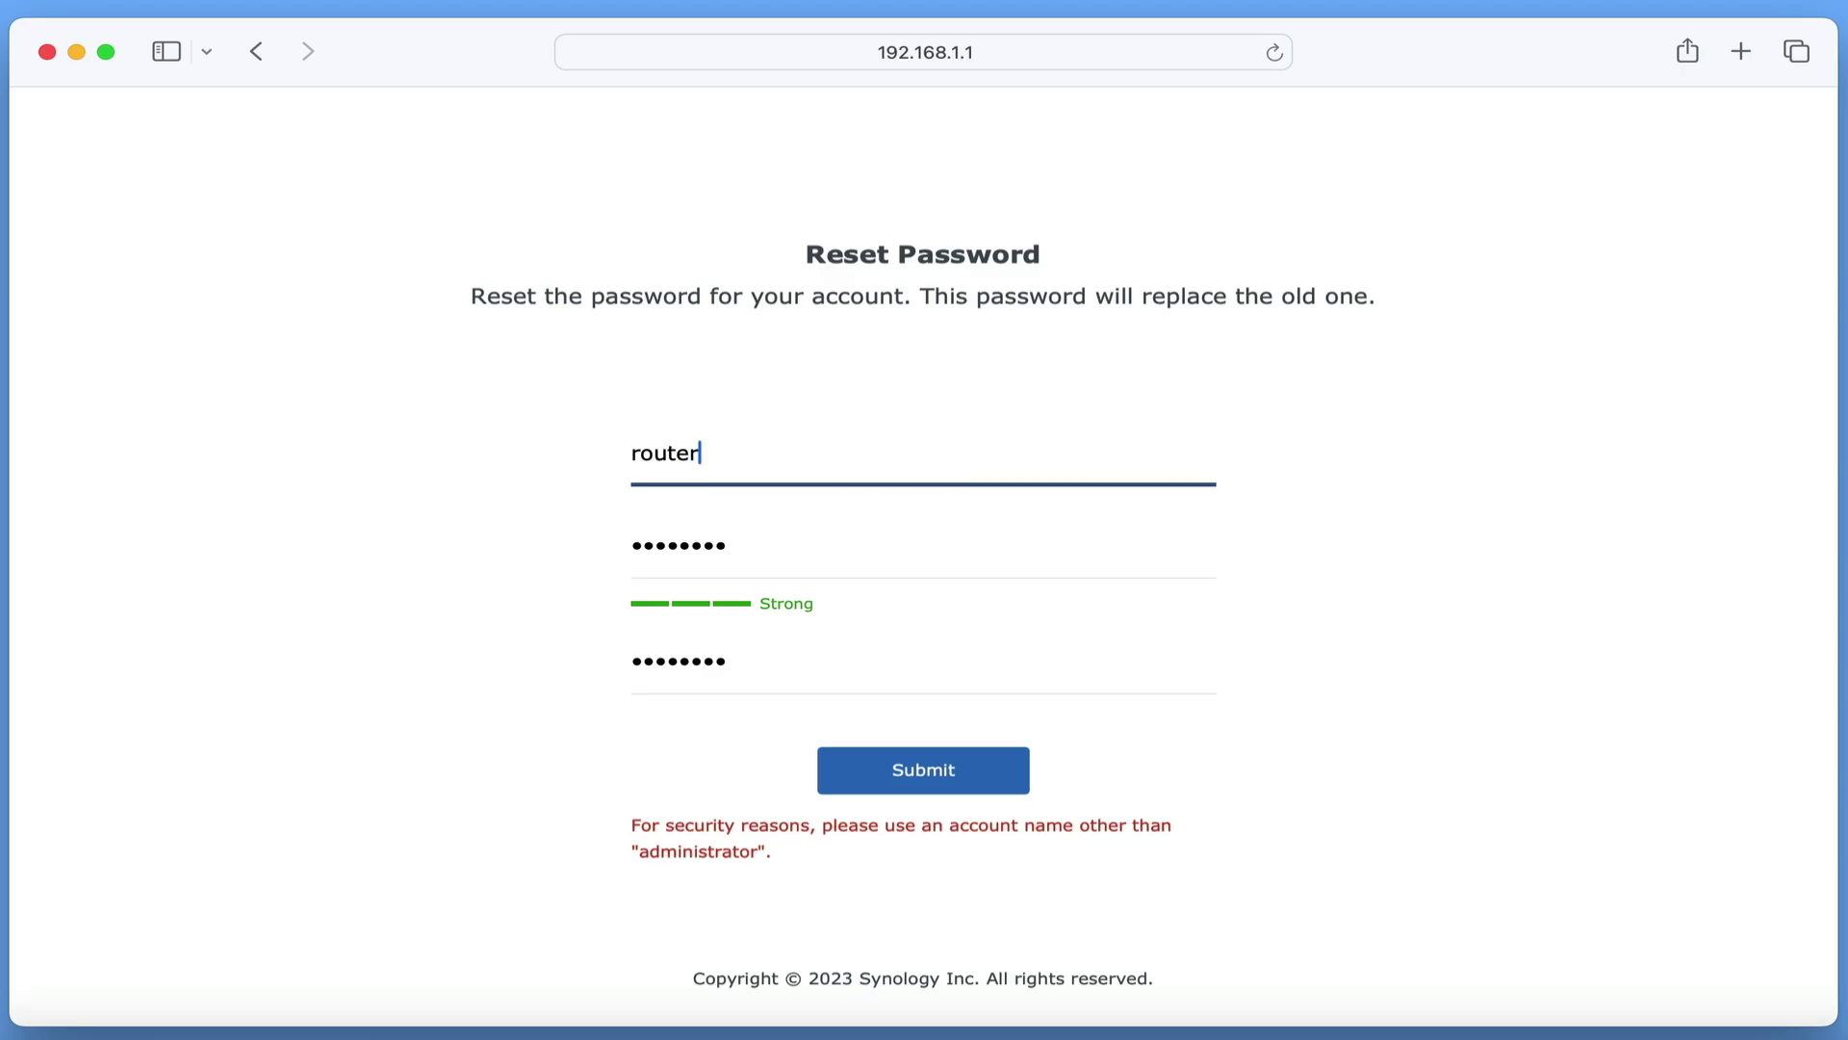
text(admin)
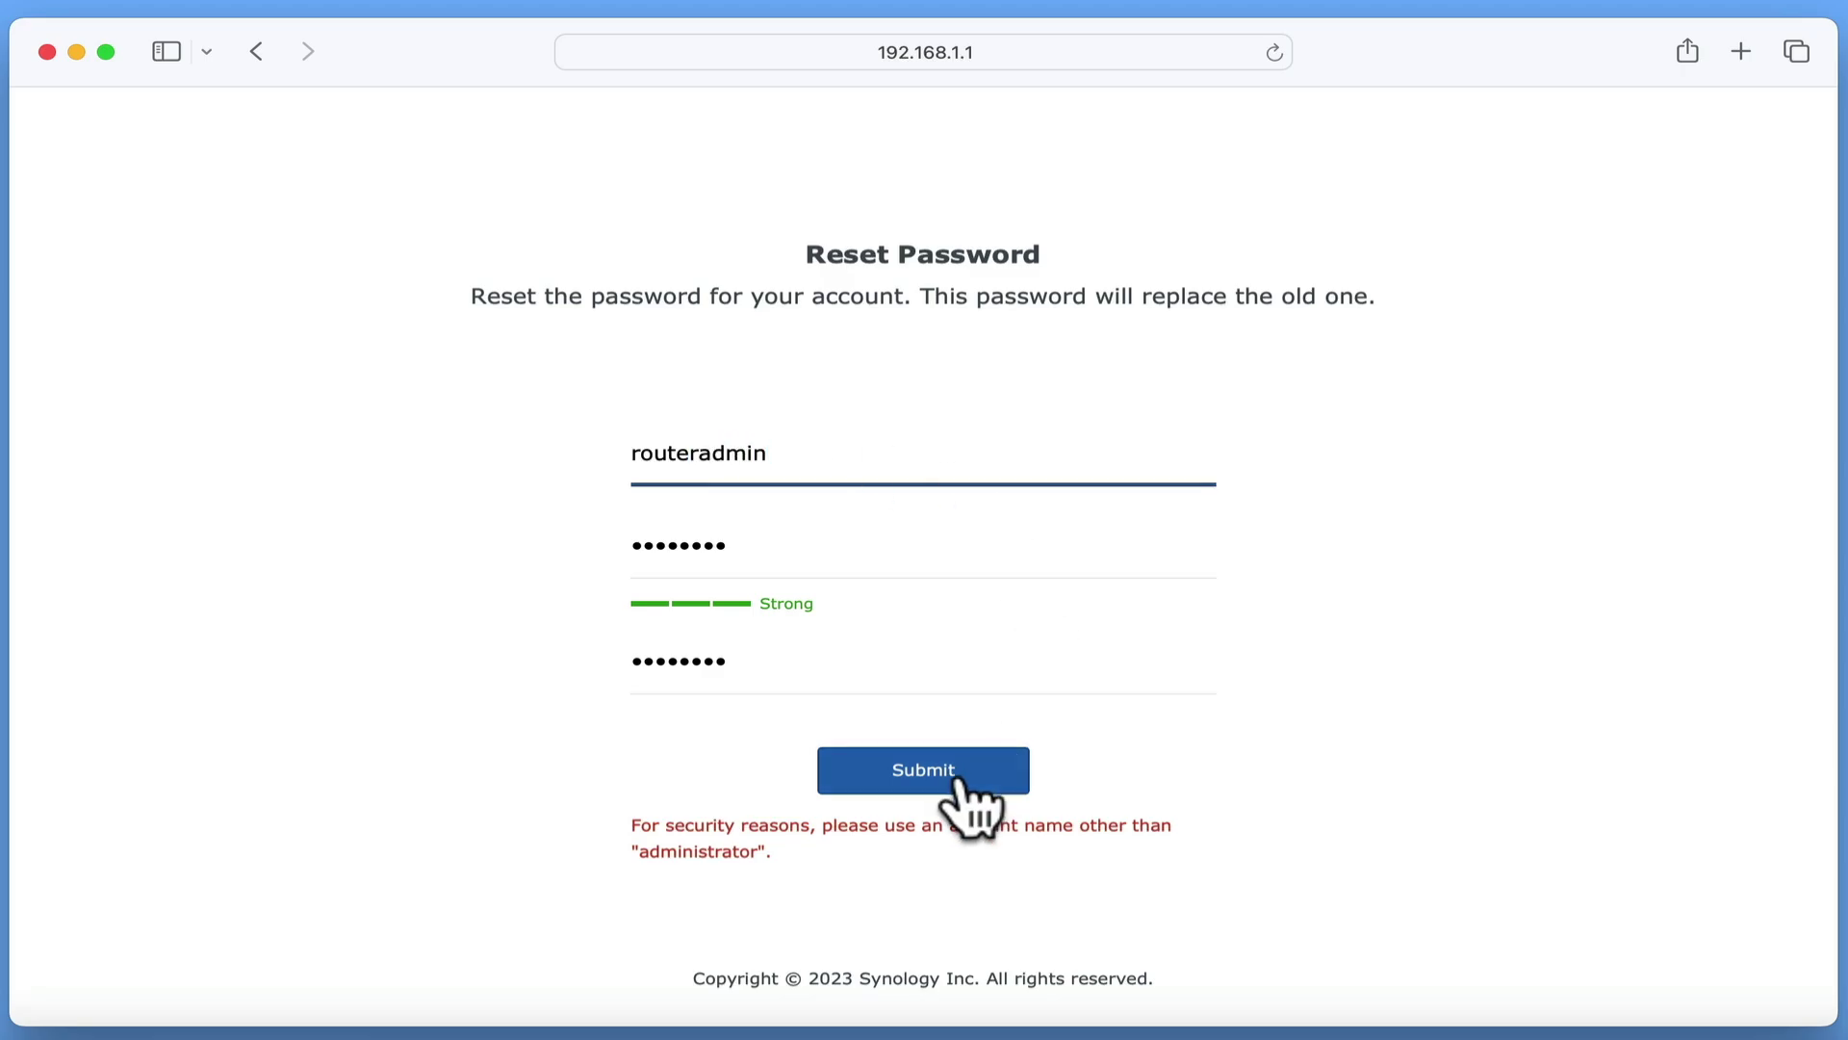
click(957, 785)
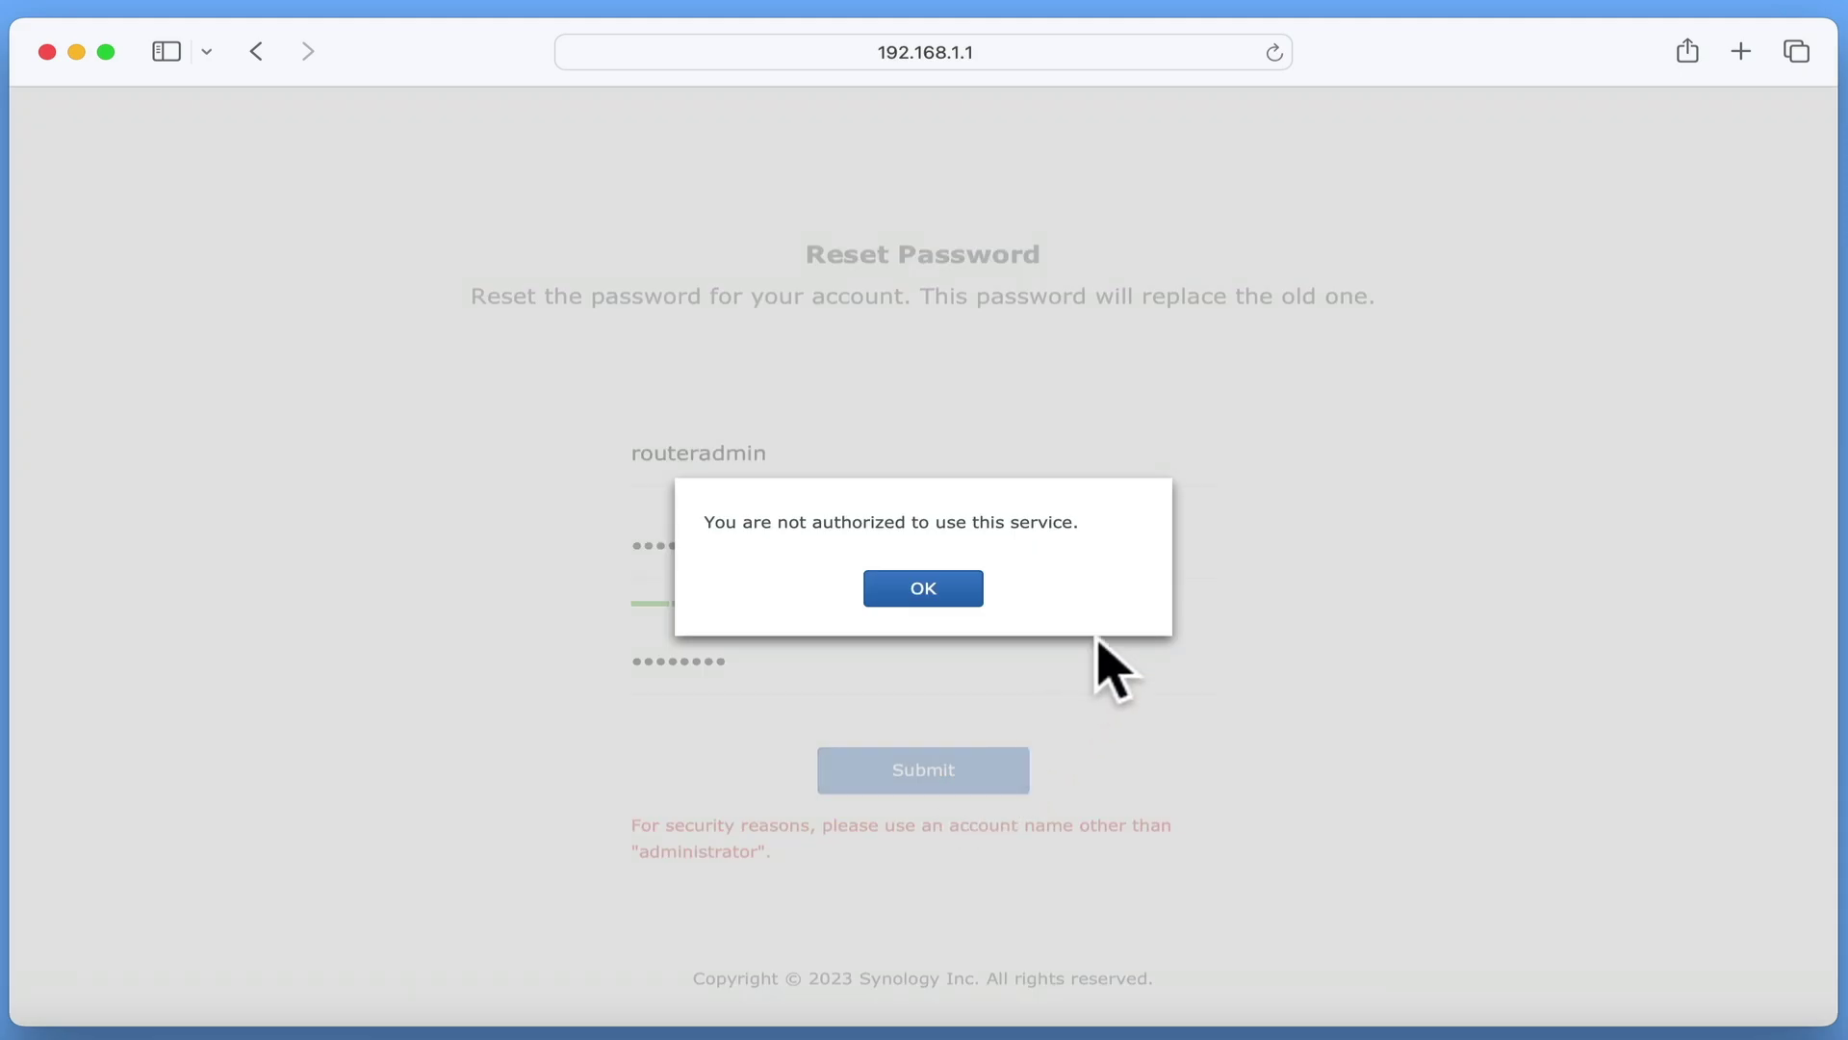
click(959, 589)
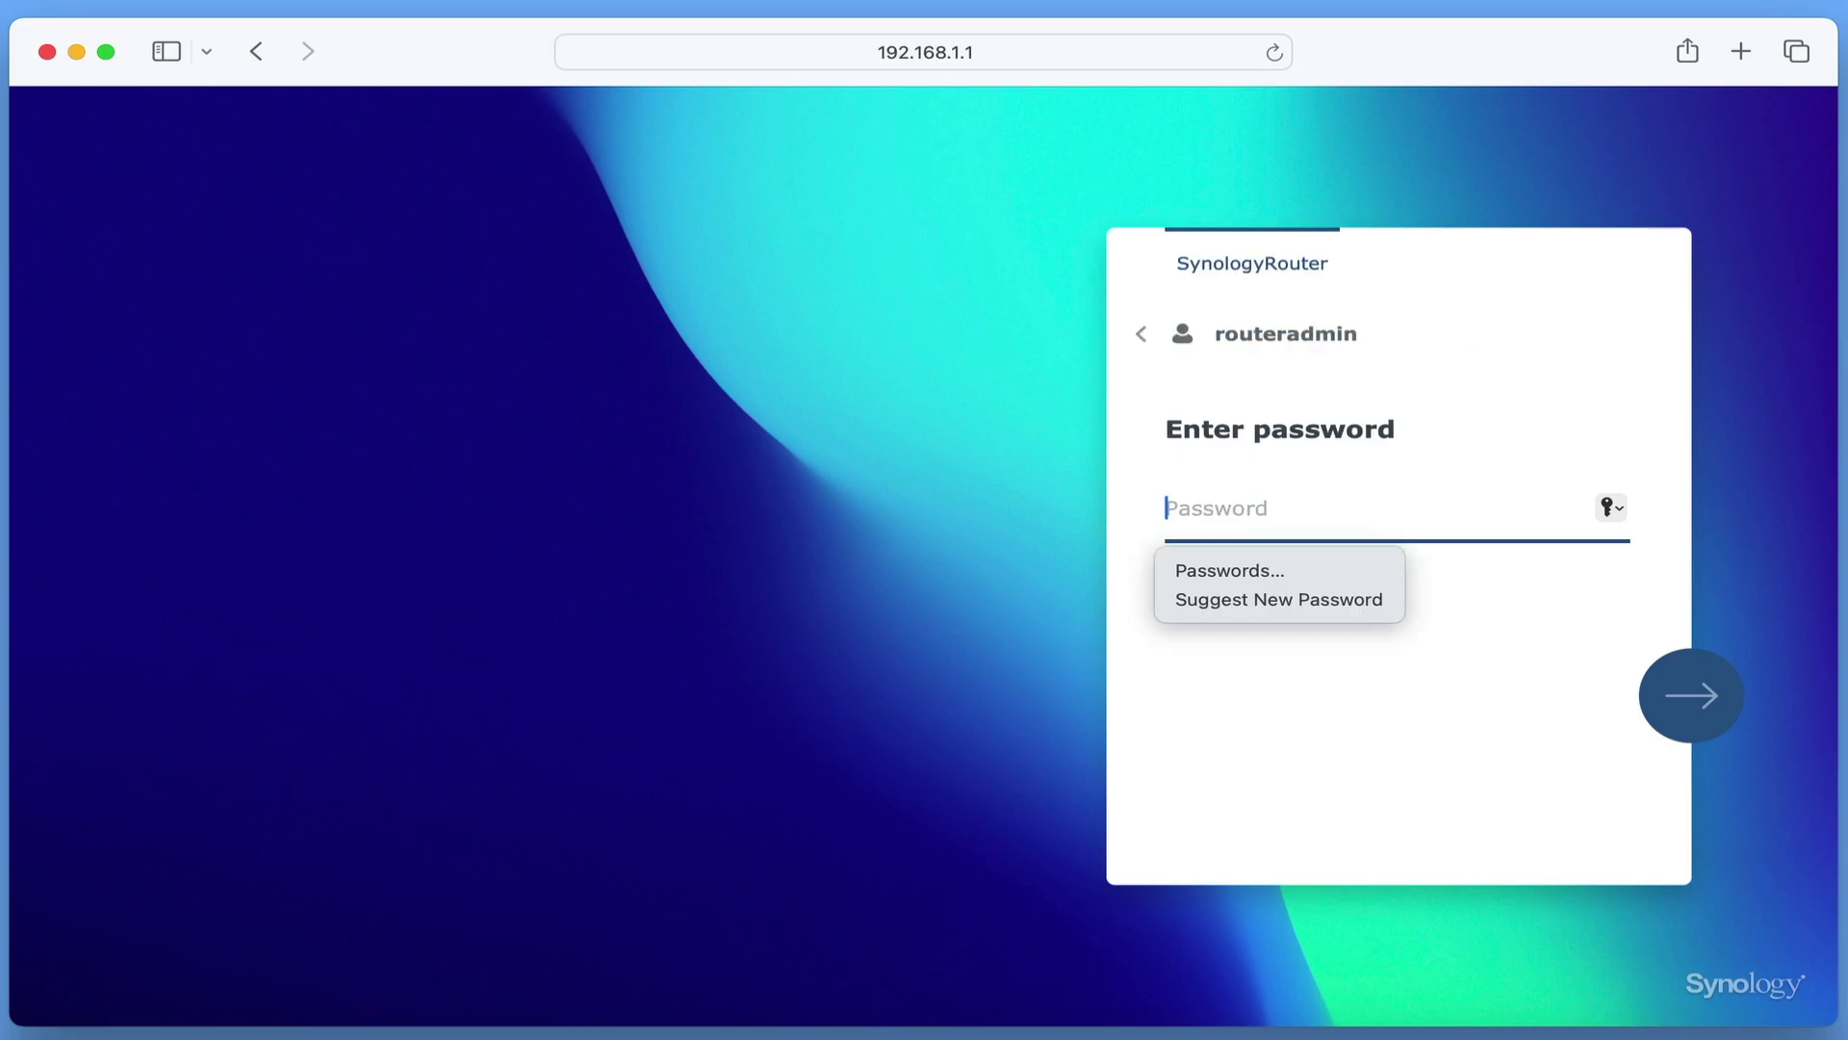
- Sign in with the routeradmin password and dismiss the Welcome to SRM introduction
text(••••••••)
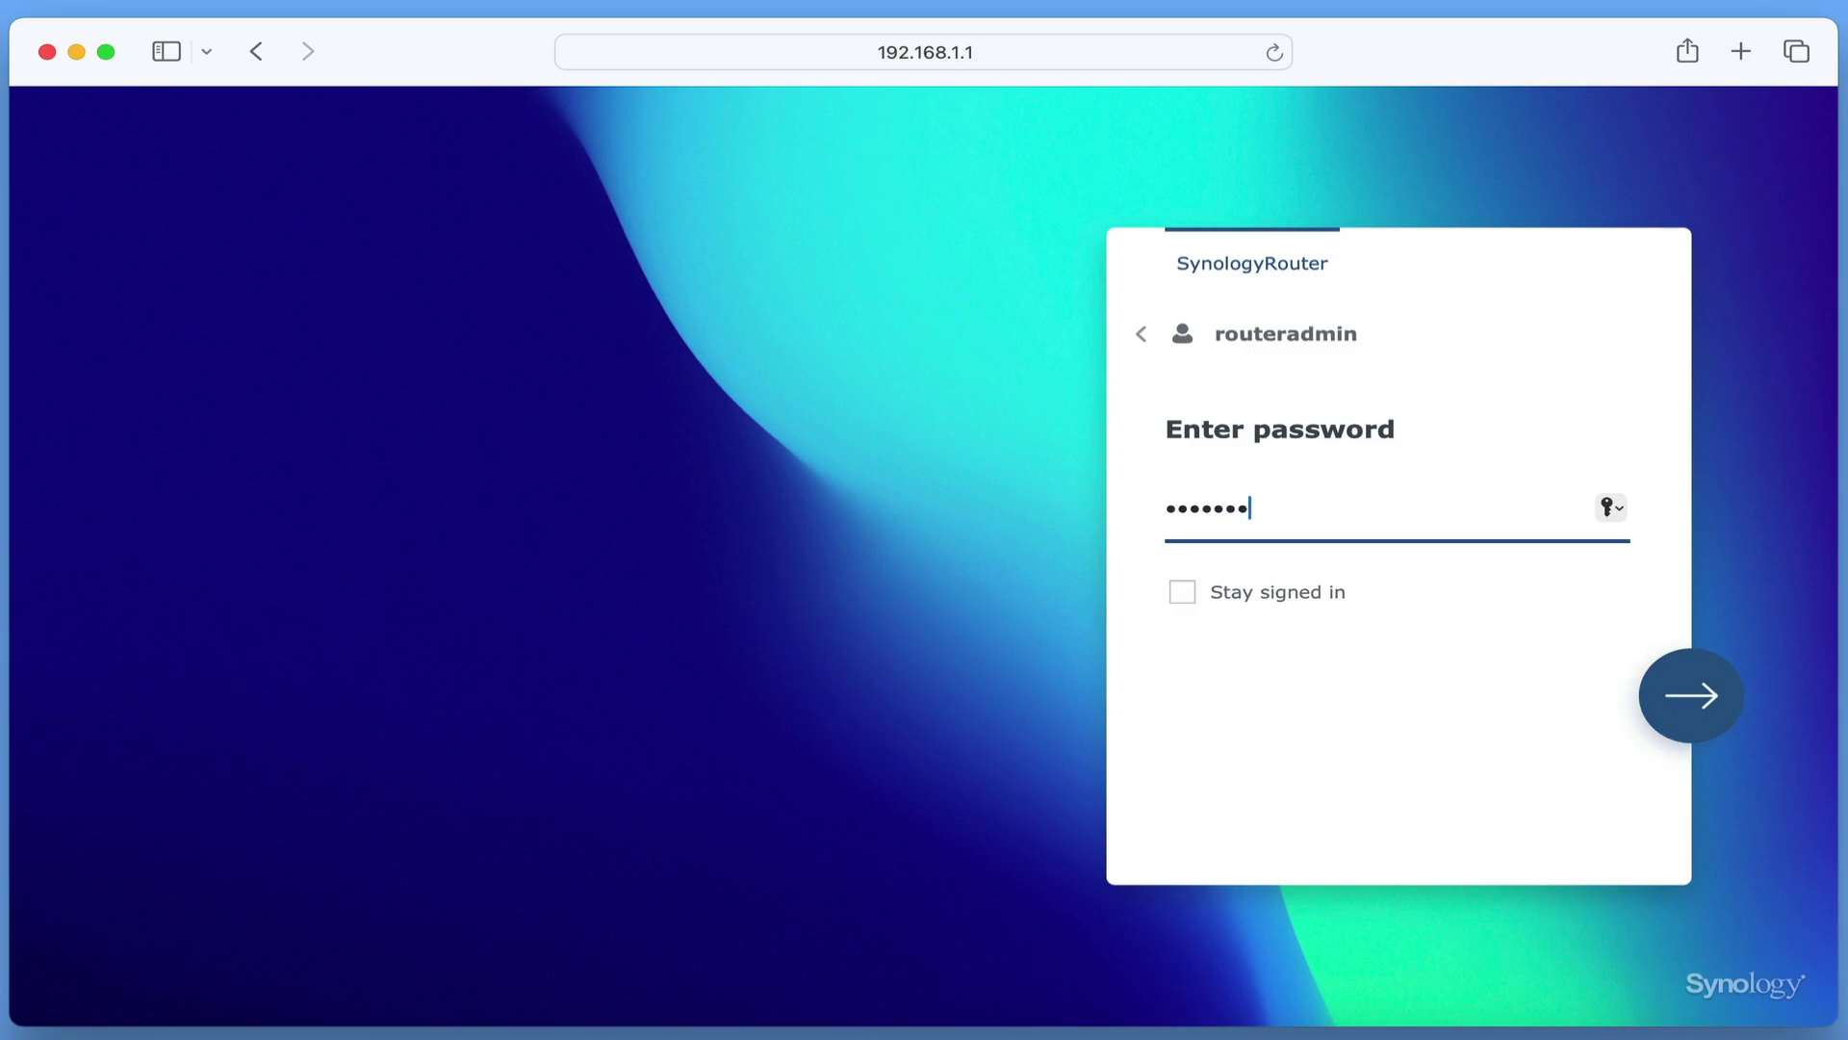
key(Return)
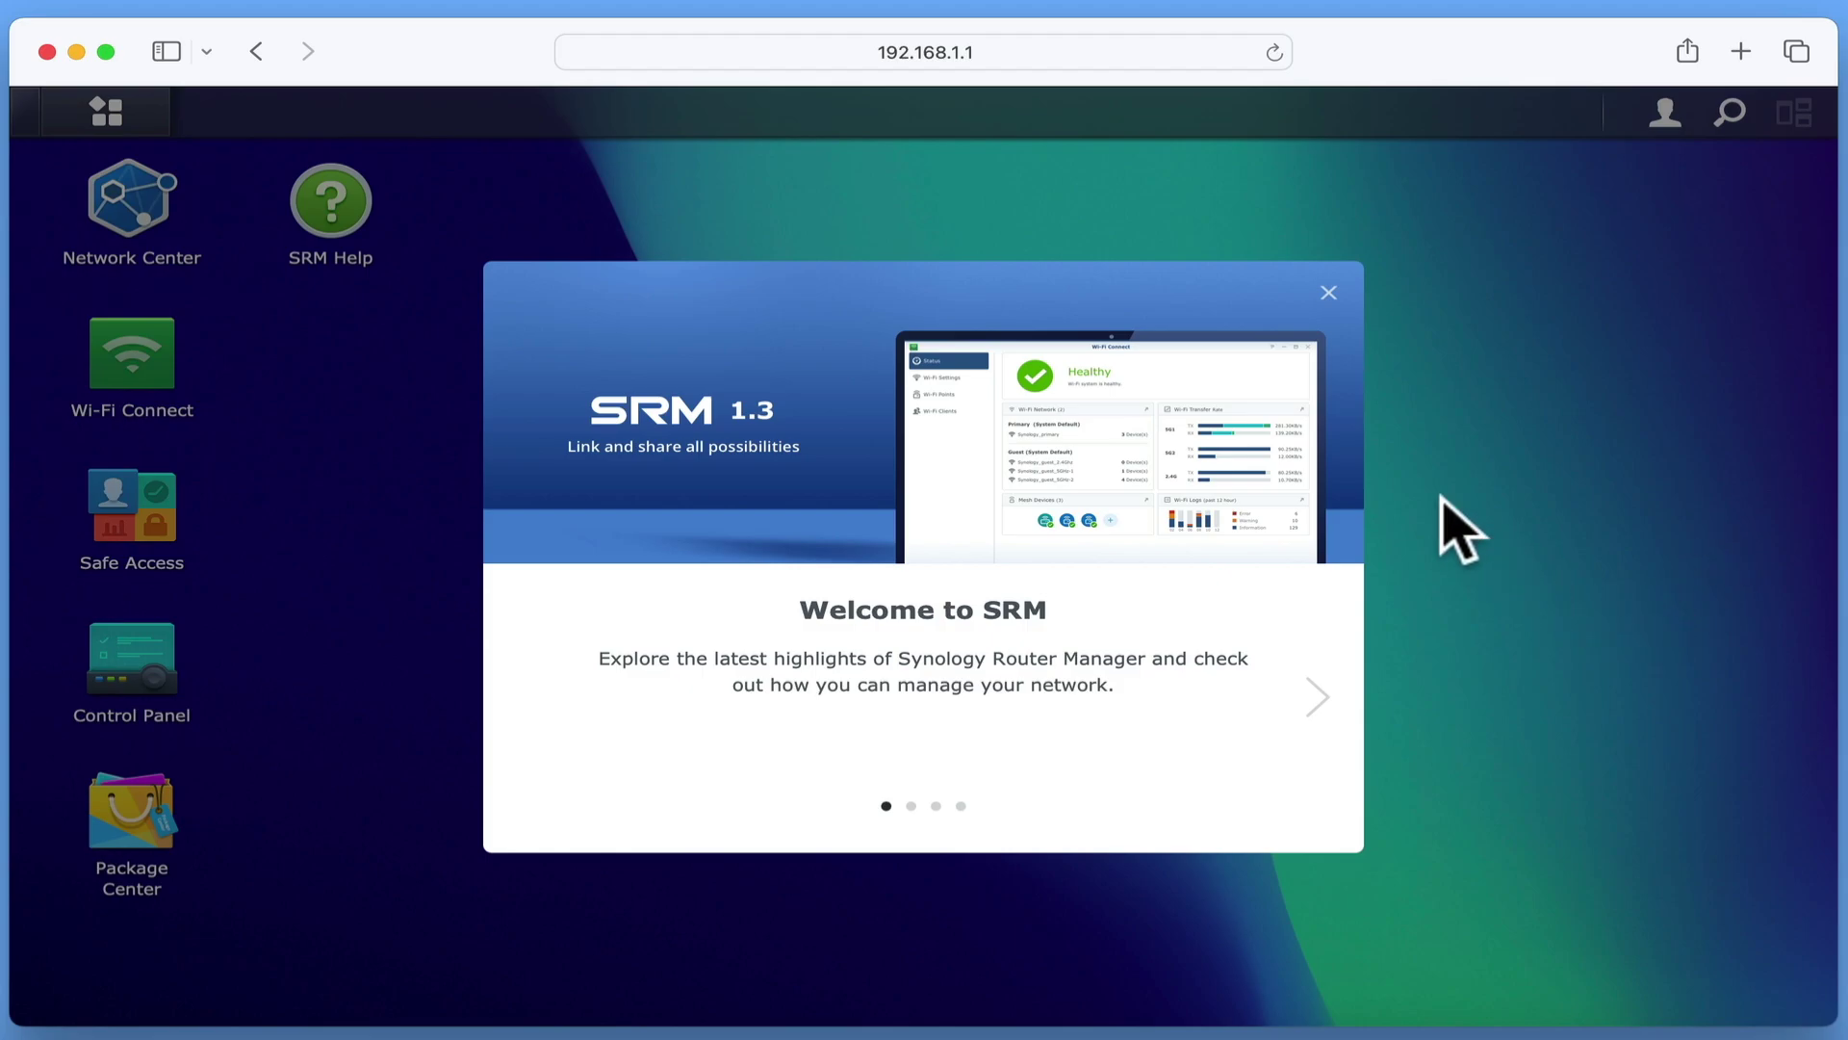
click(1328, 293)
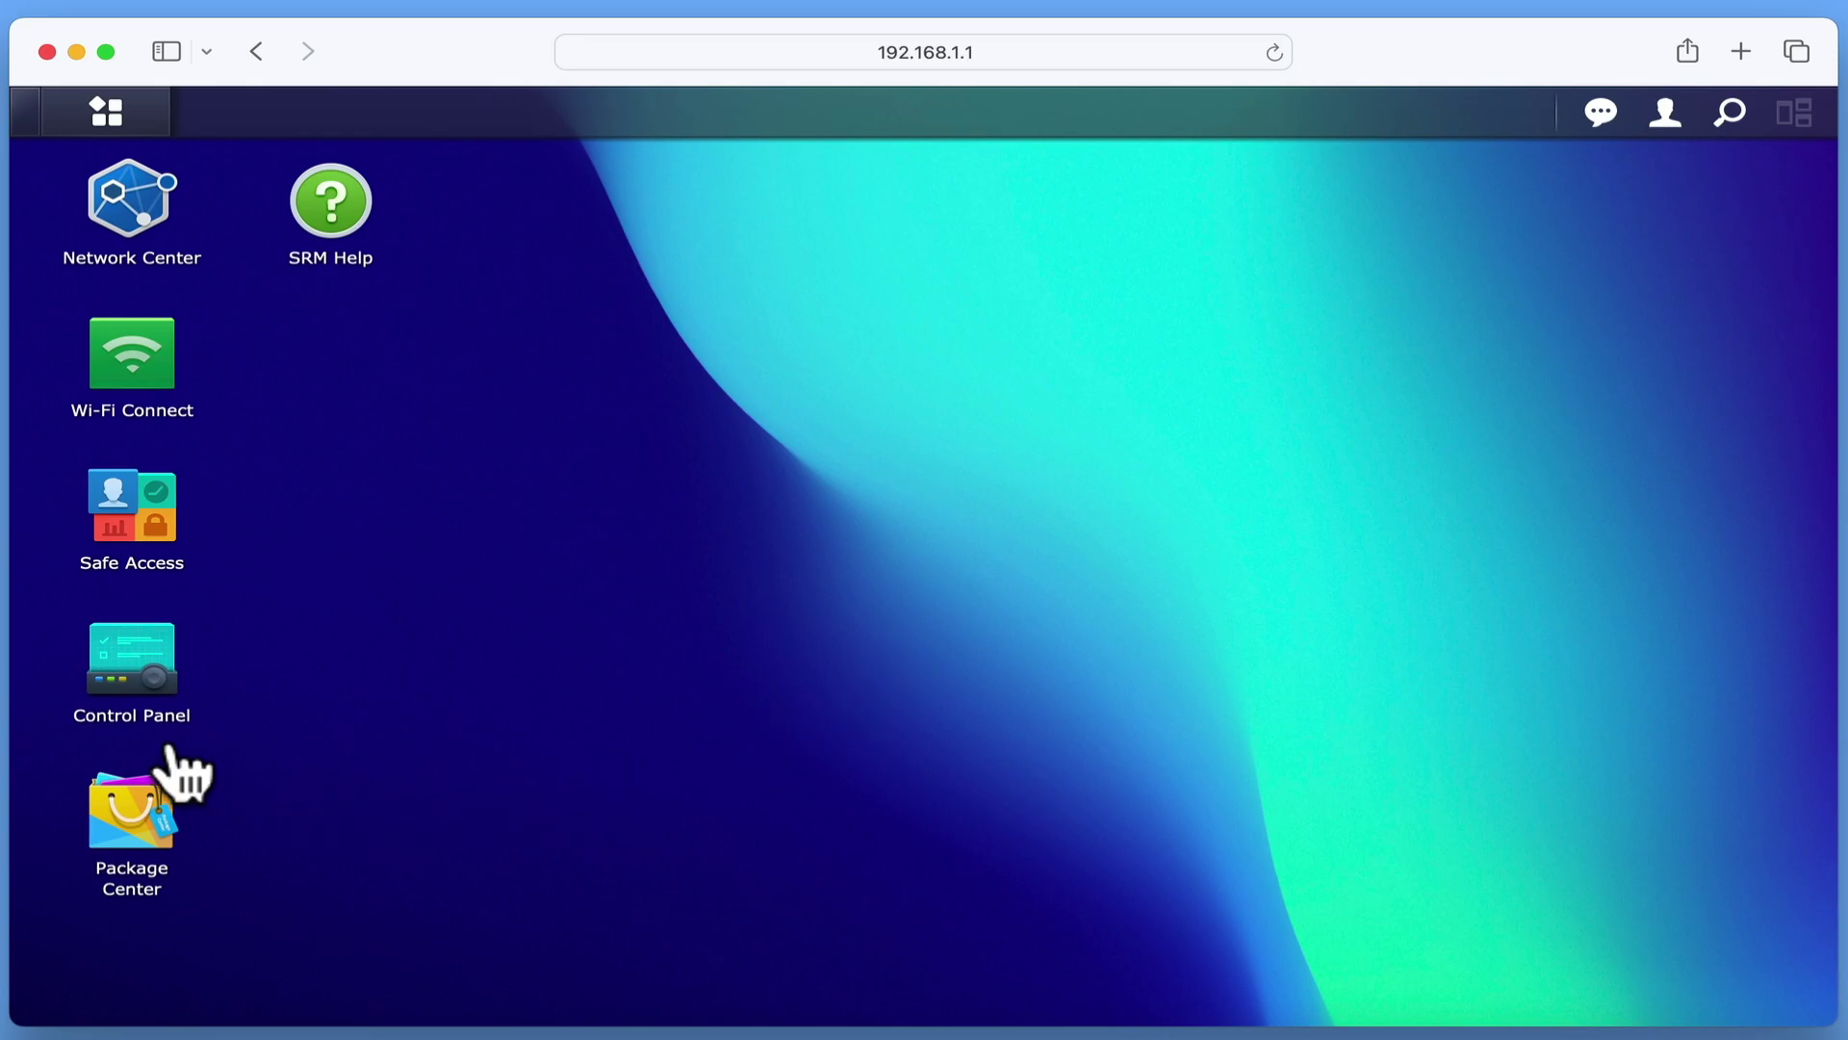
- Open Control Panel and show the details of the deactivated system-admin user
click(133, 660)
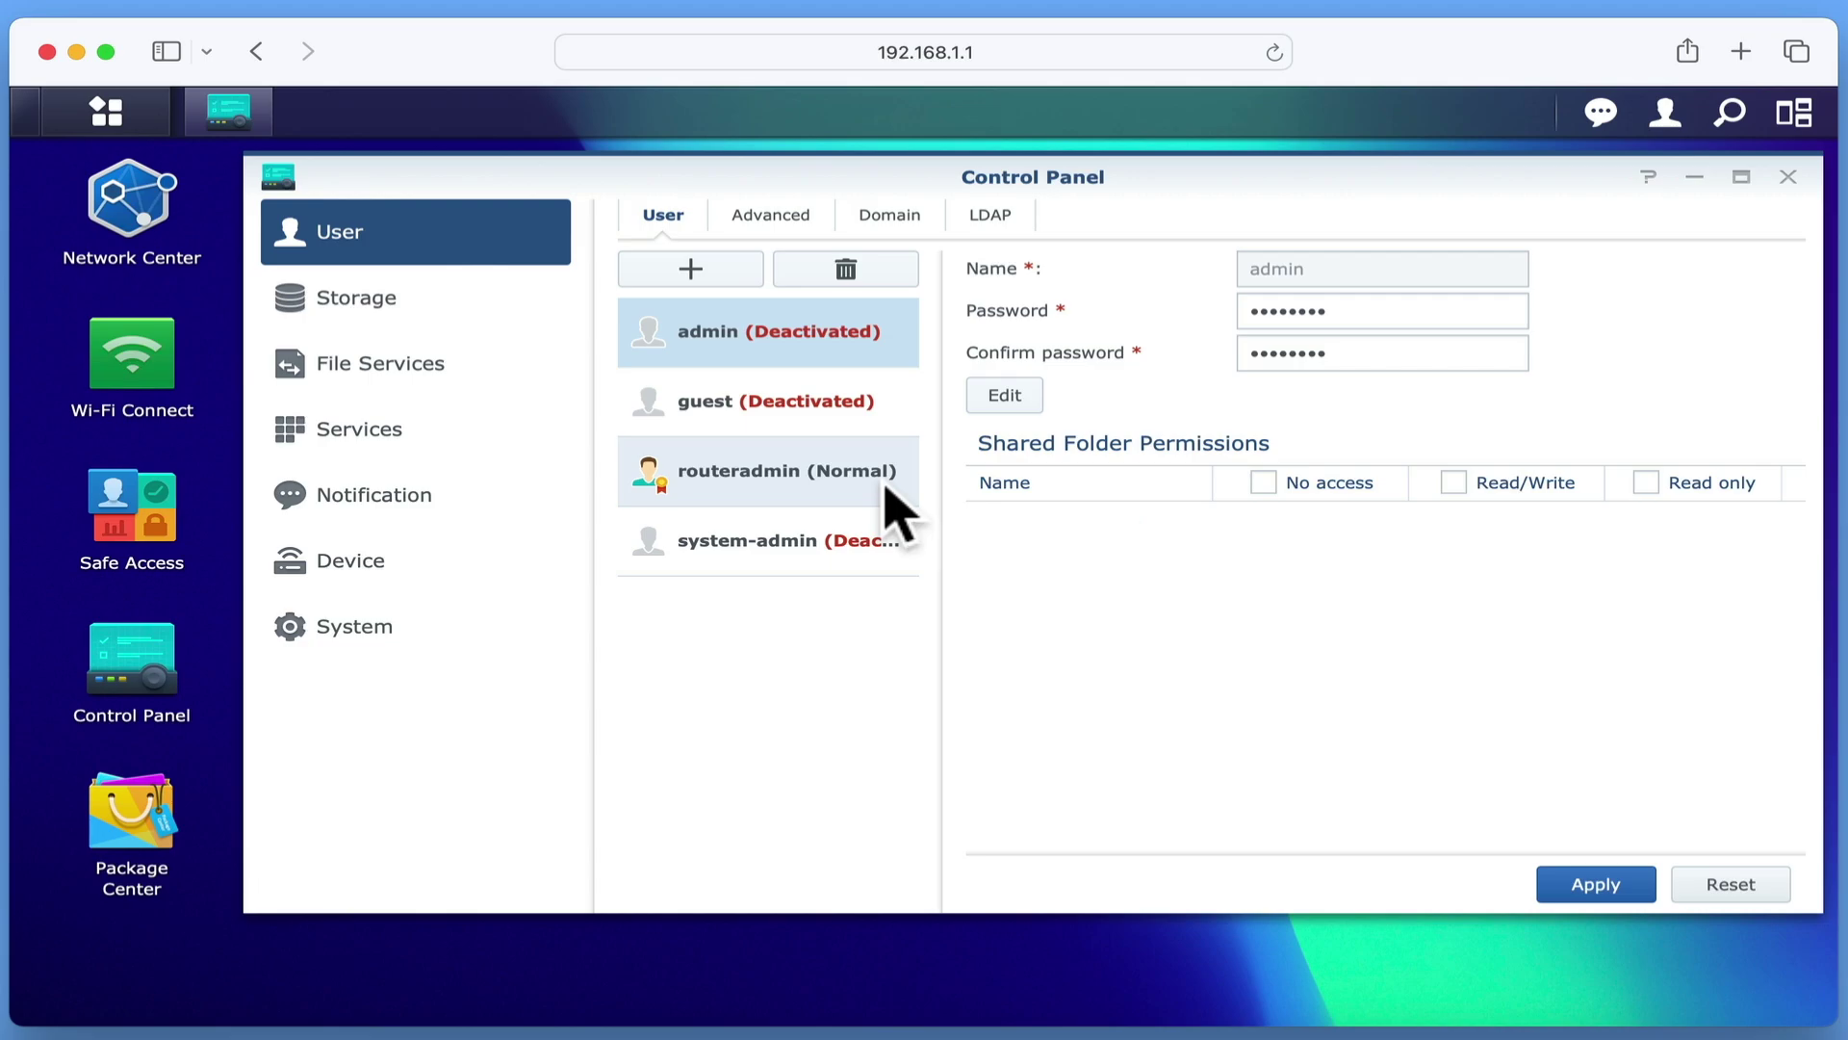
click(890, 563)
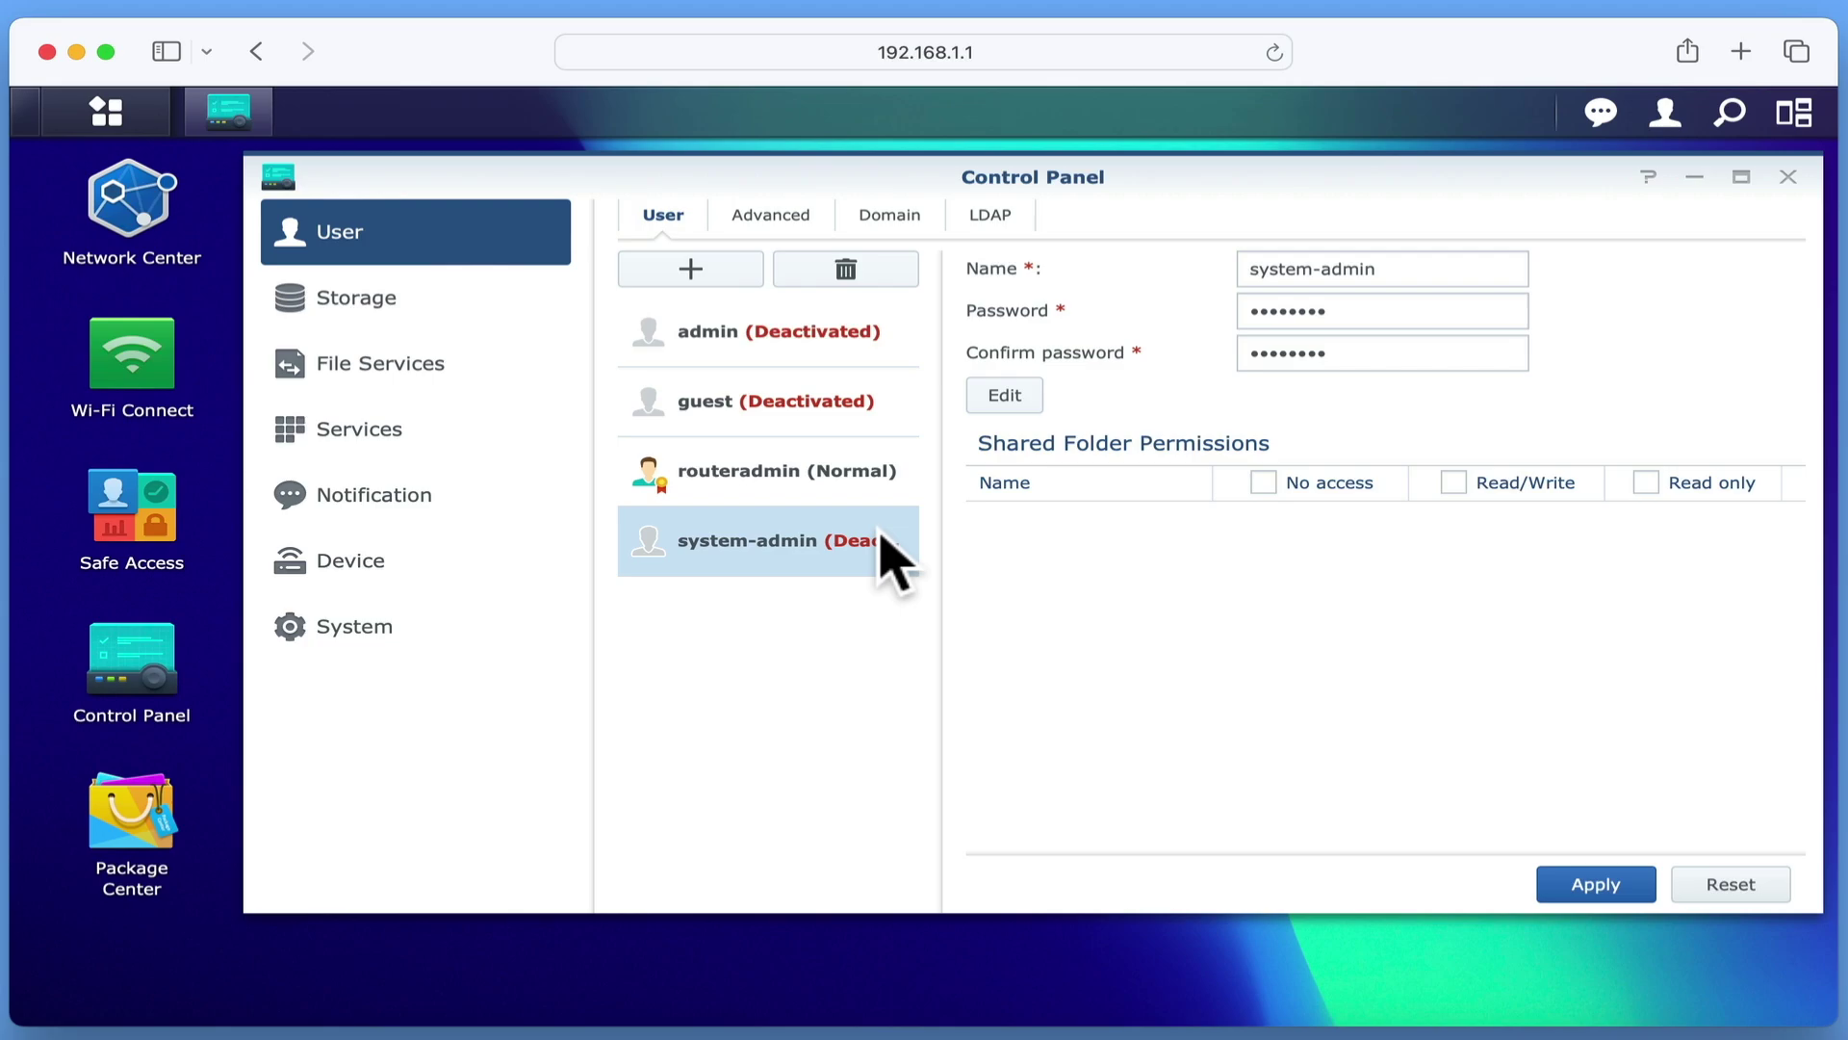
- Reactivate system-admin by clearing Deactivate this account and saving with OK
click(1006, 397)
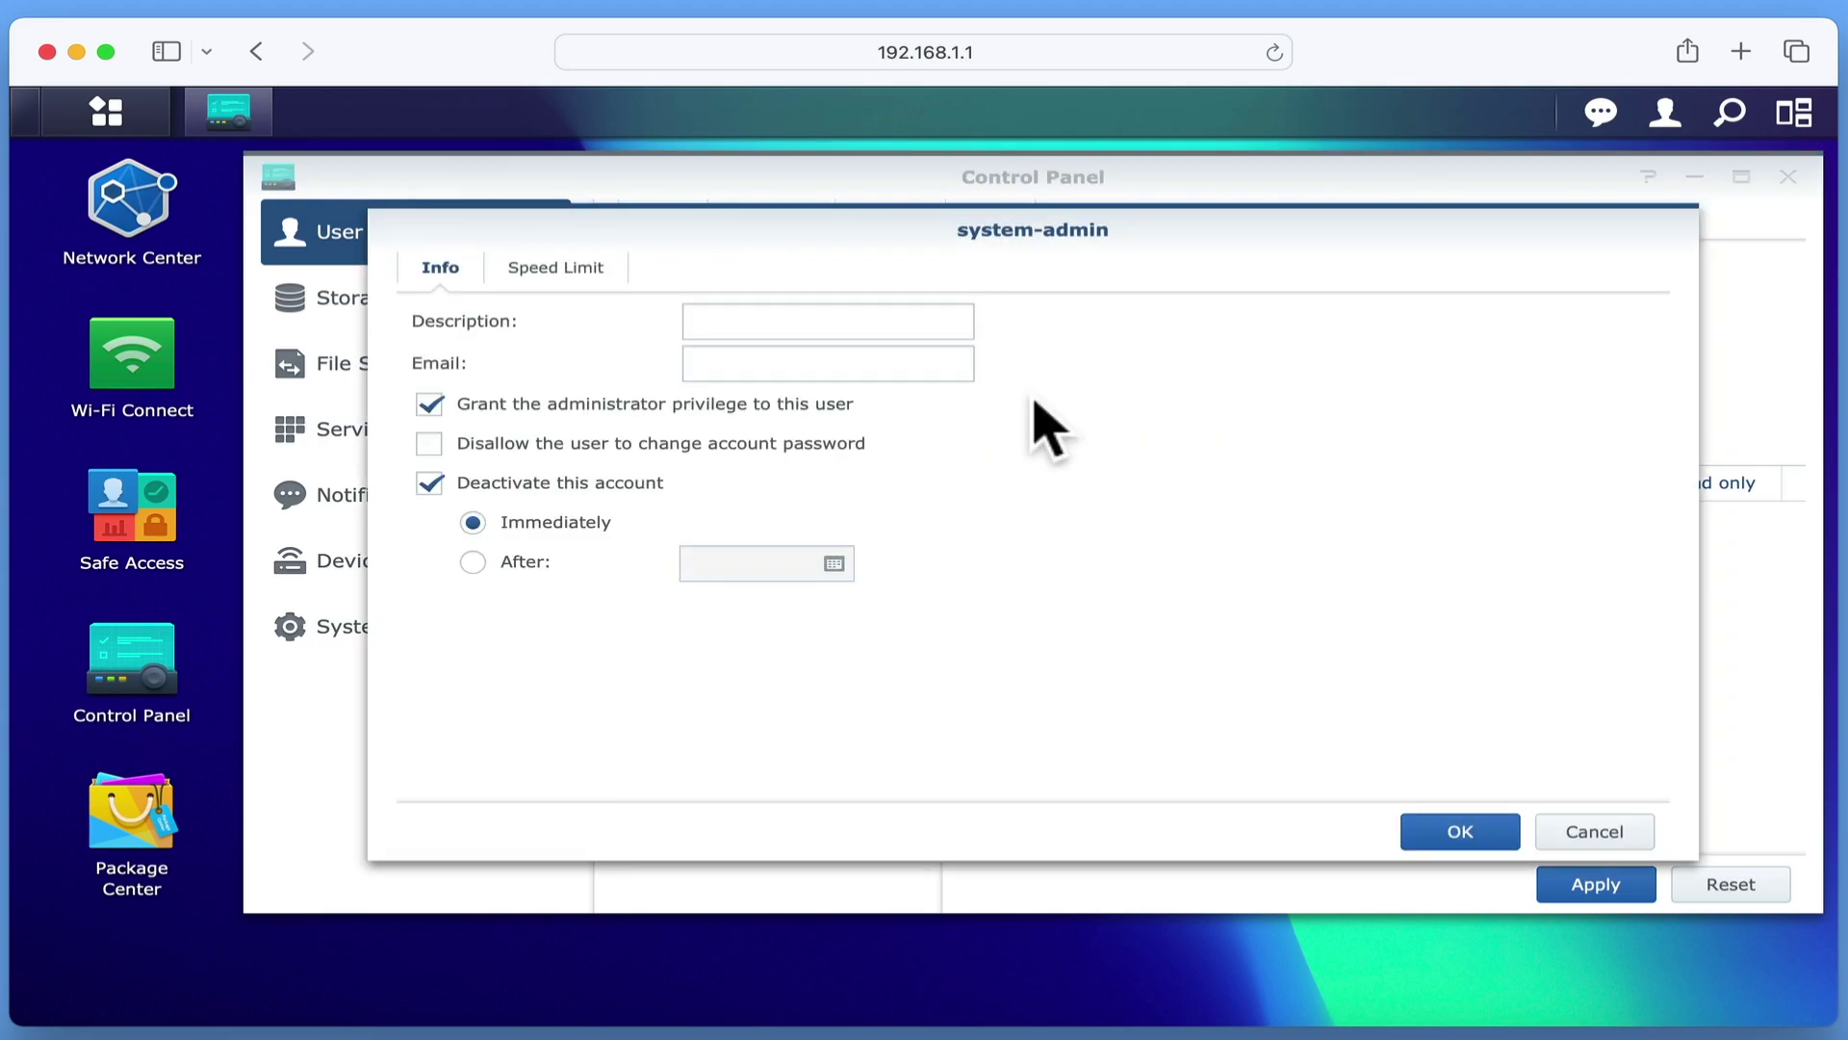
click(656, 492)
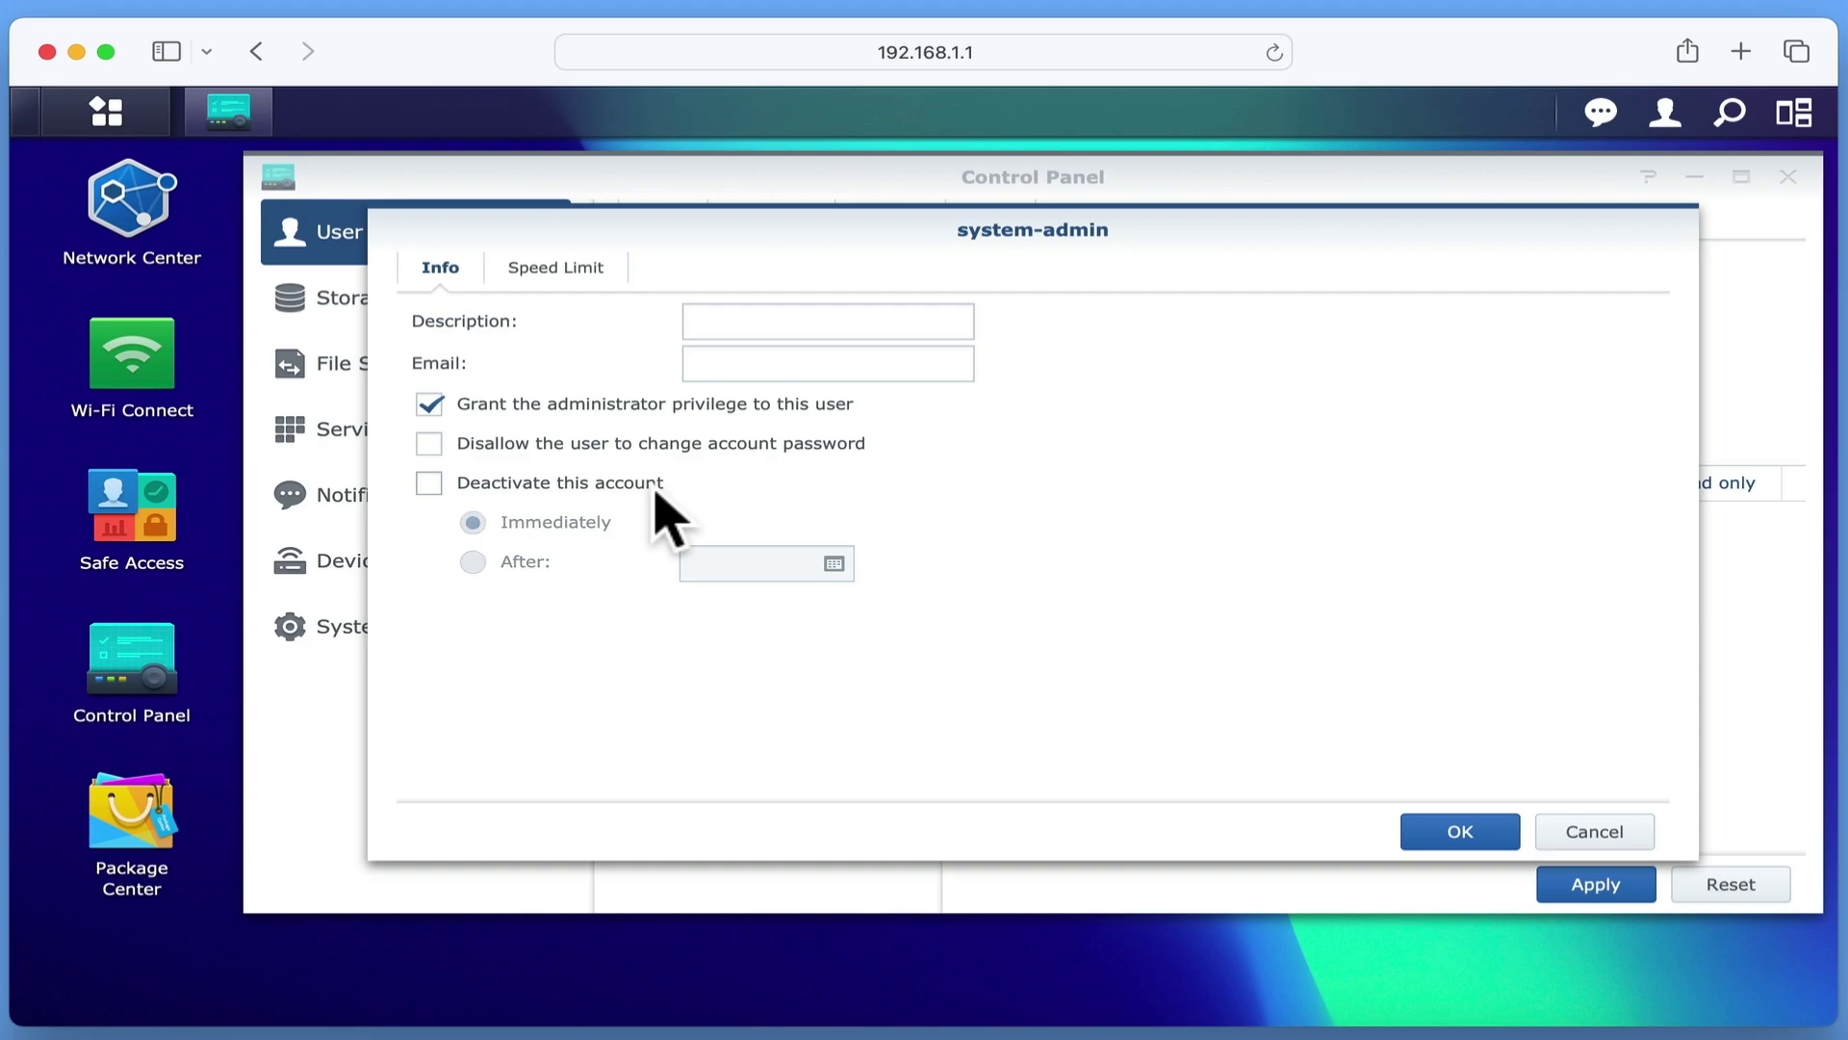
click(1449, 838)
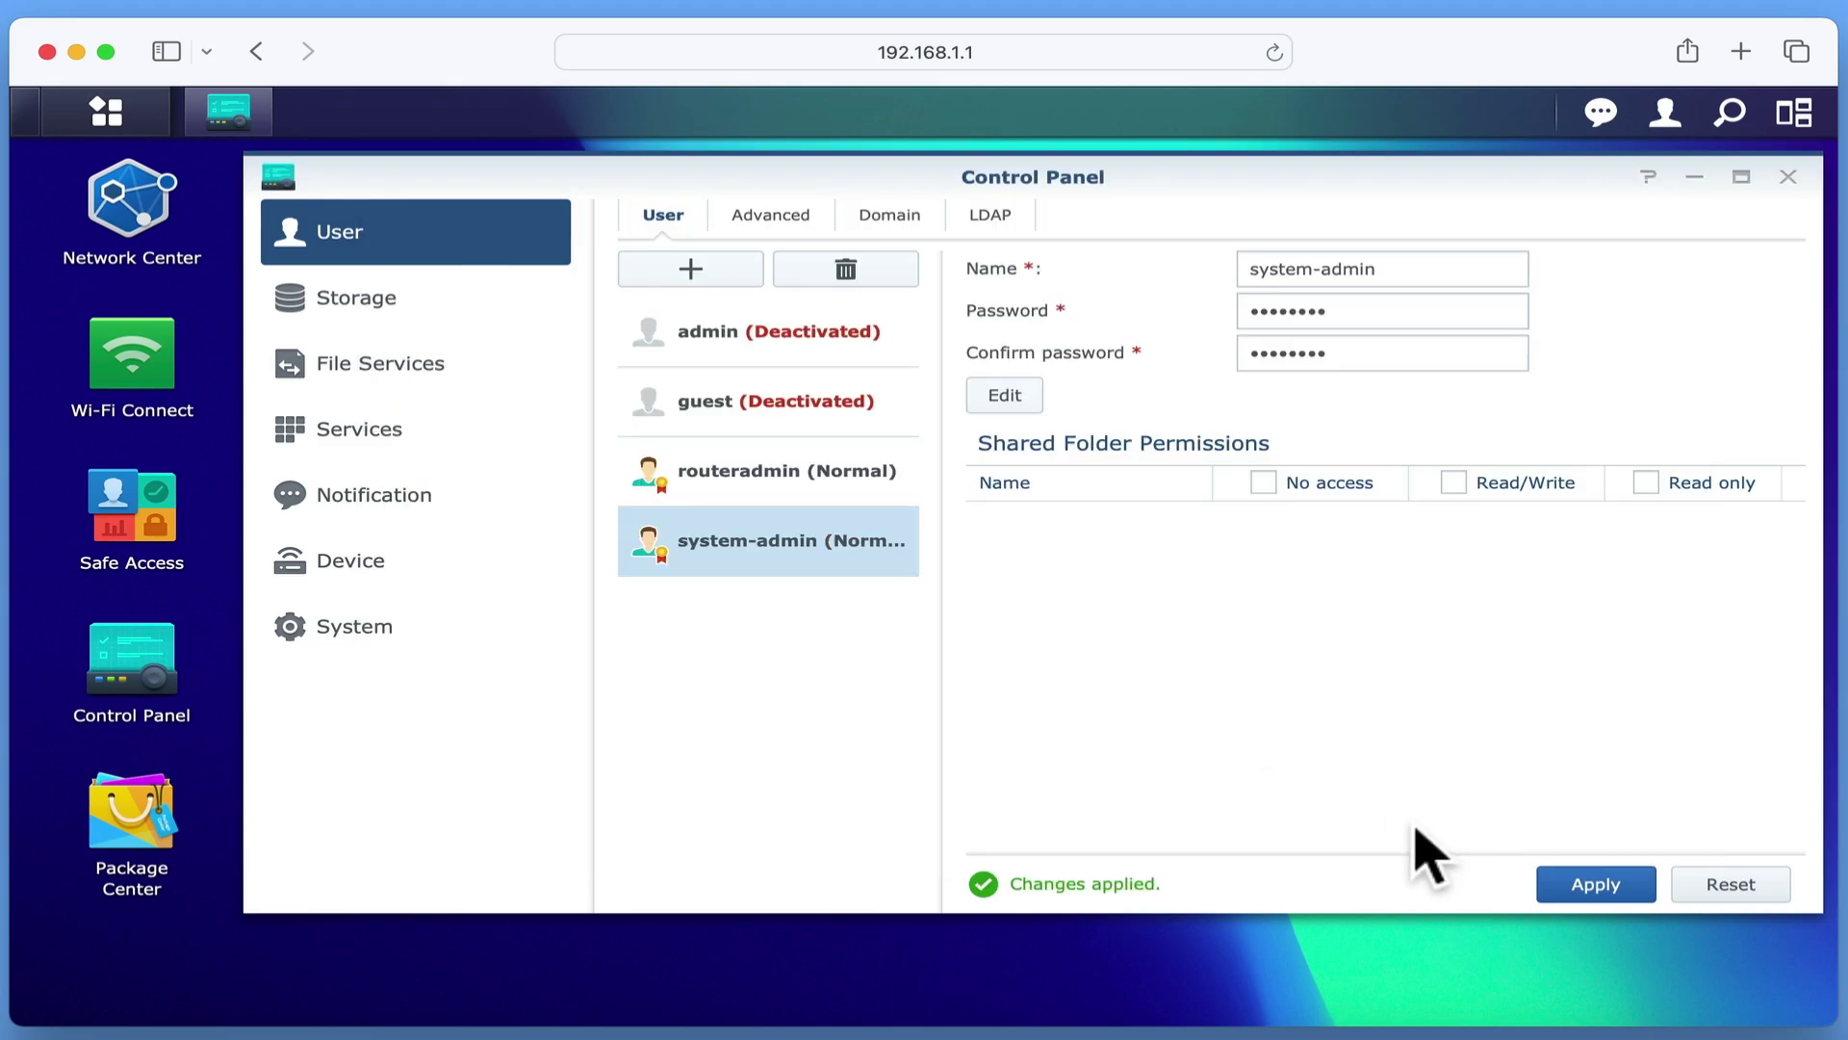
- Give system-admin a new confirmed password, apply it, and close Control Panel
click(1333, 311)
key(BackSpace)
key(BackSpace)
key(BackSpace)
key(BackSpace)
key(BackSpace)
key(BackSpace)
key(BackSpace)
key(BackSpace)
text(••••••••••••••)
key(Tab)
text(••••••••••••••)
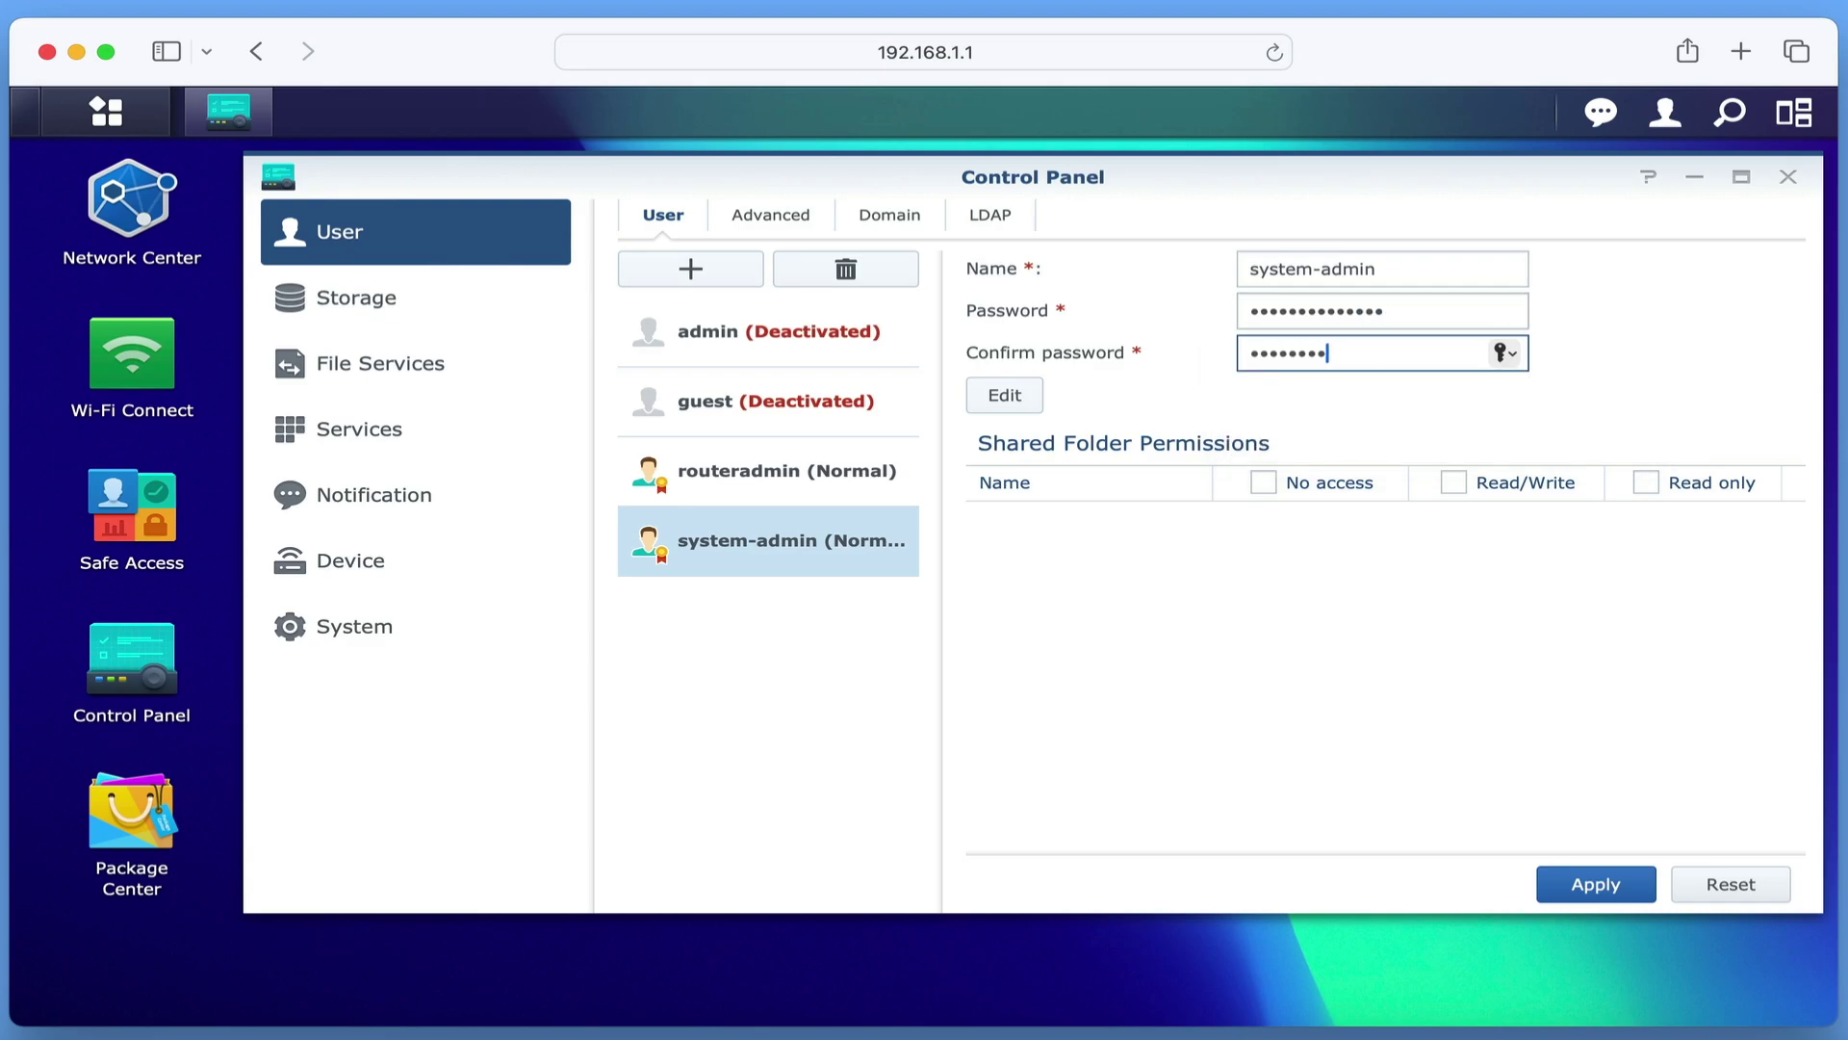
click(1598, 883)
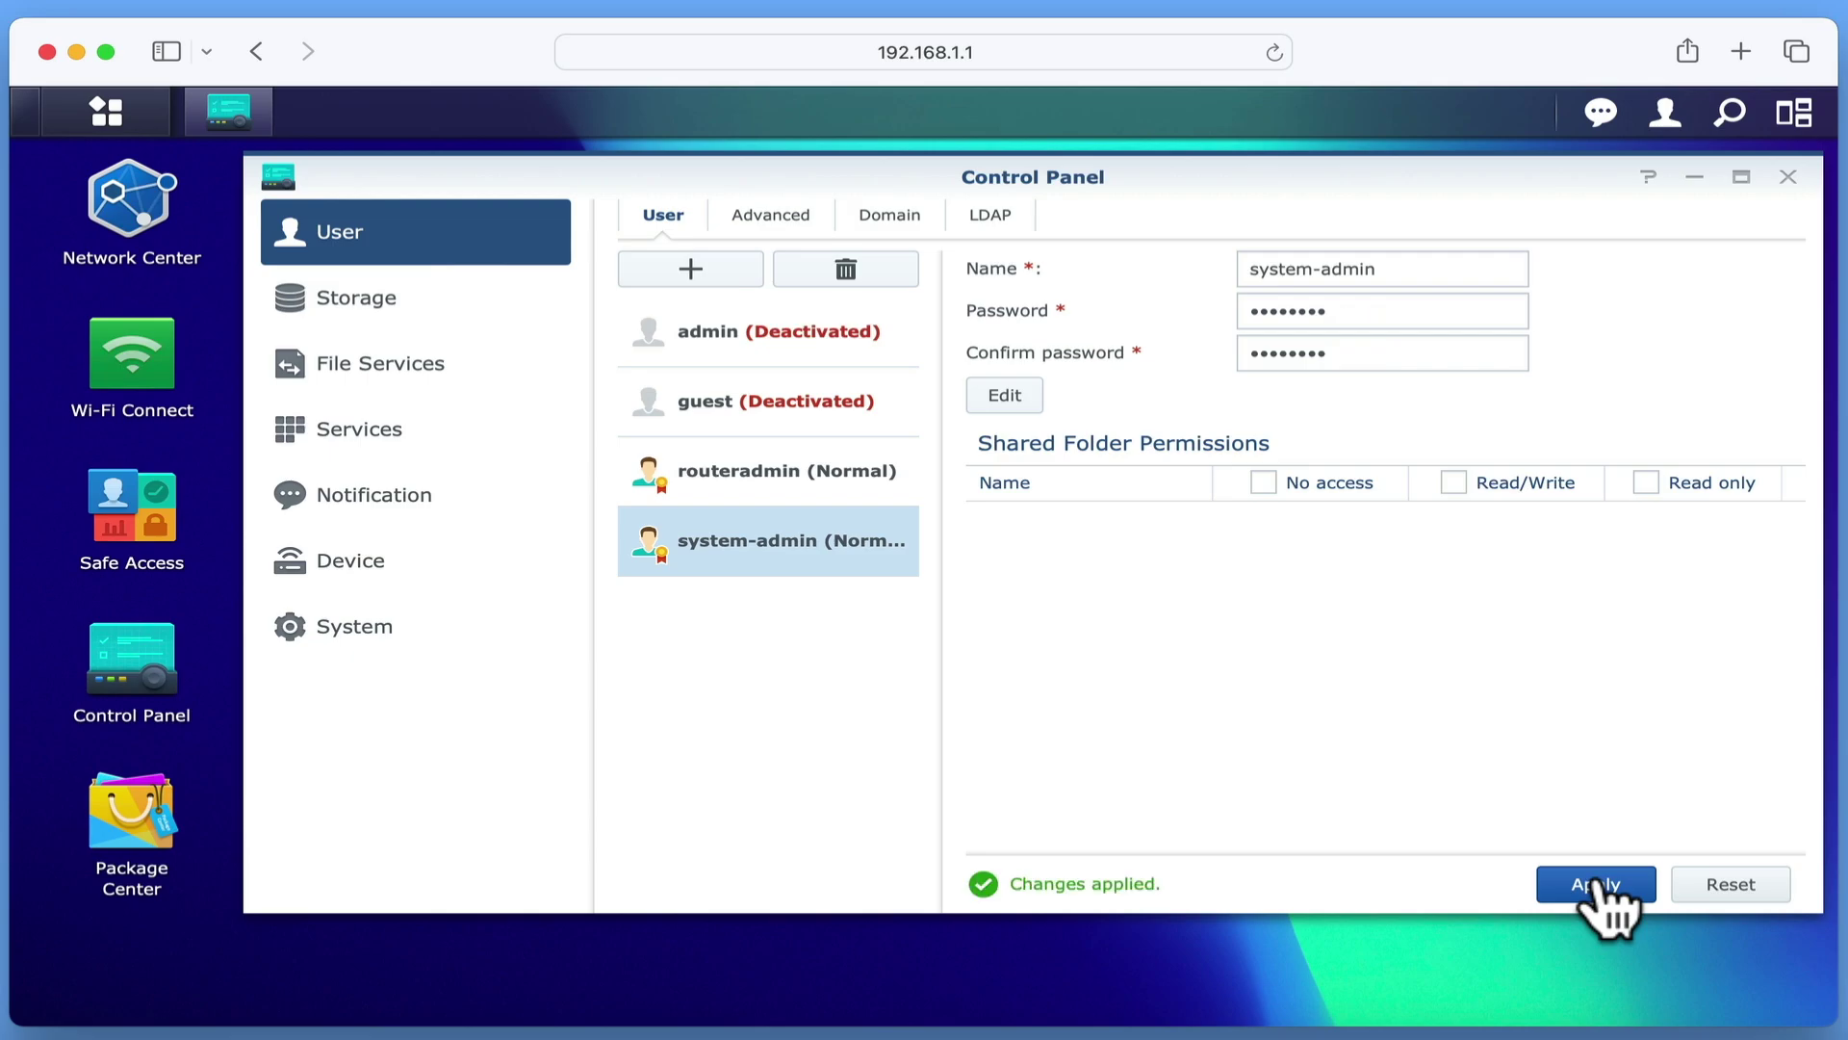
click(1788, 178)
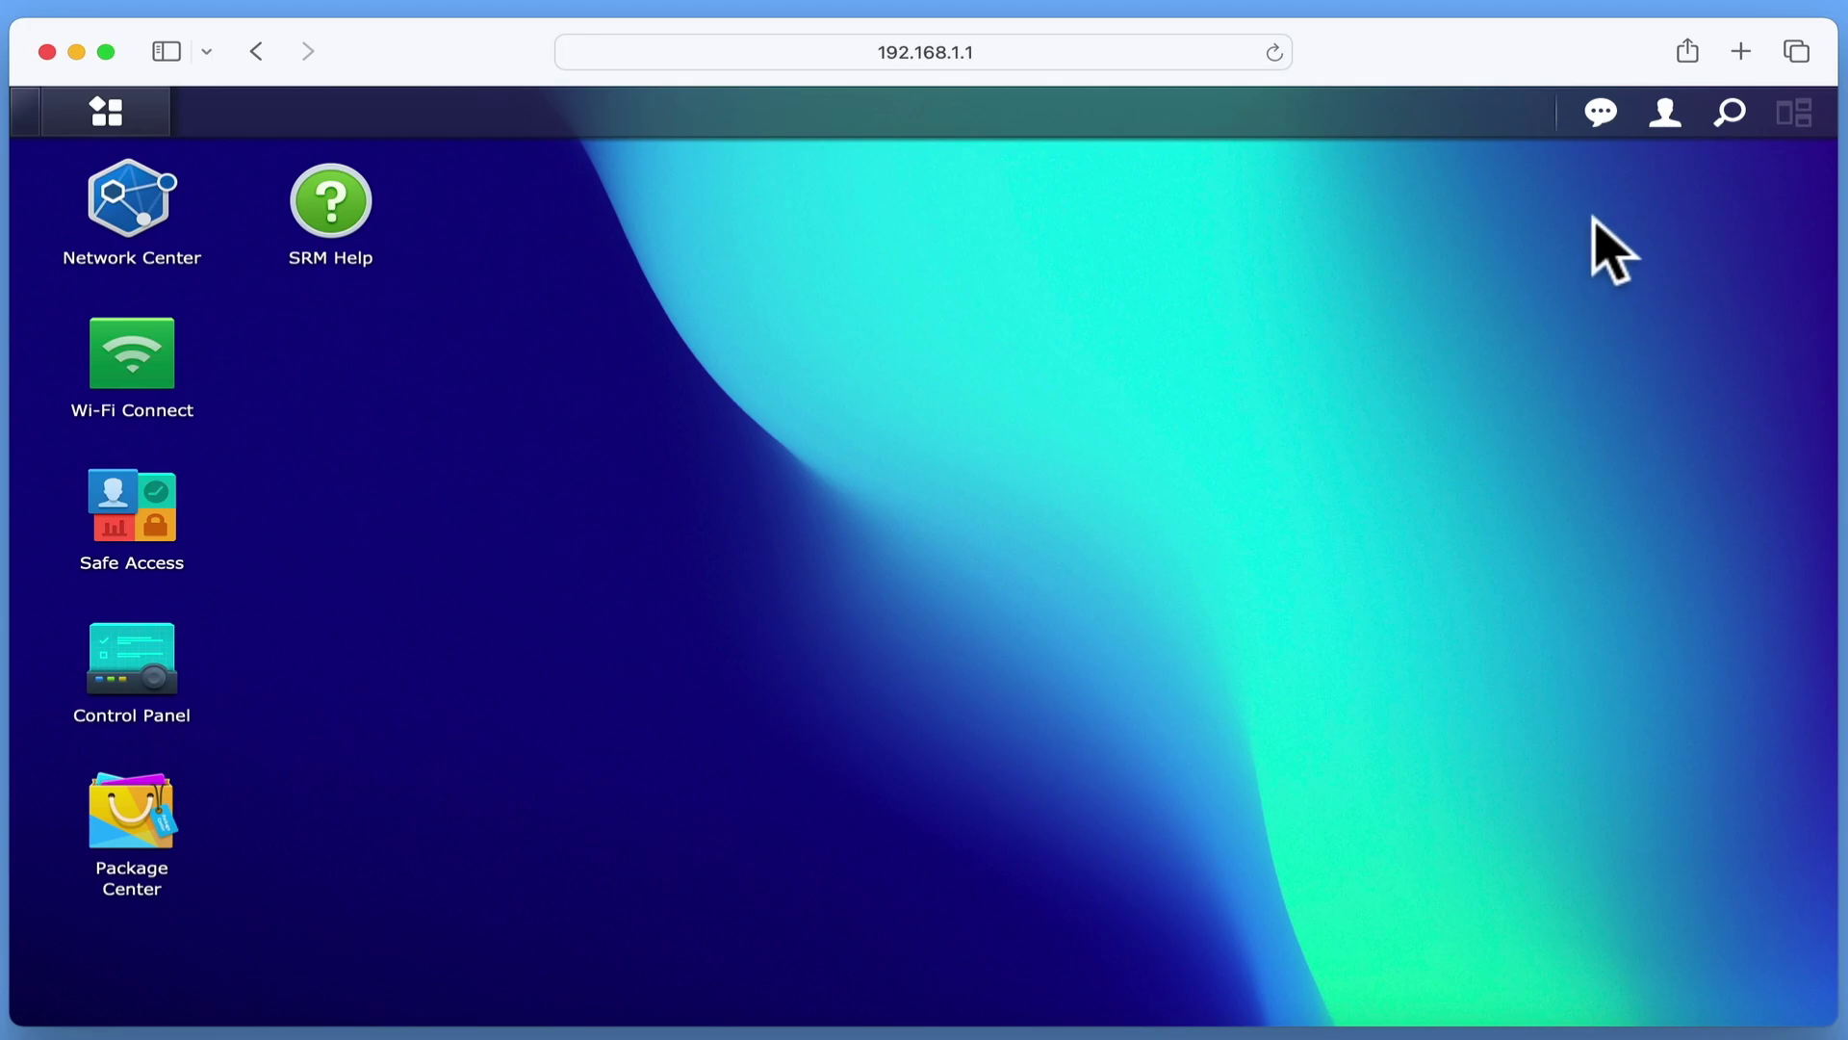
- Sign out the routeradmin session, then log in as system-admin with its new password
click(1665, 114)
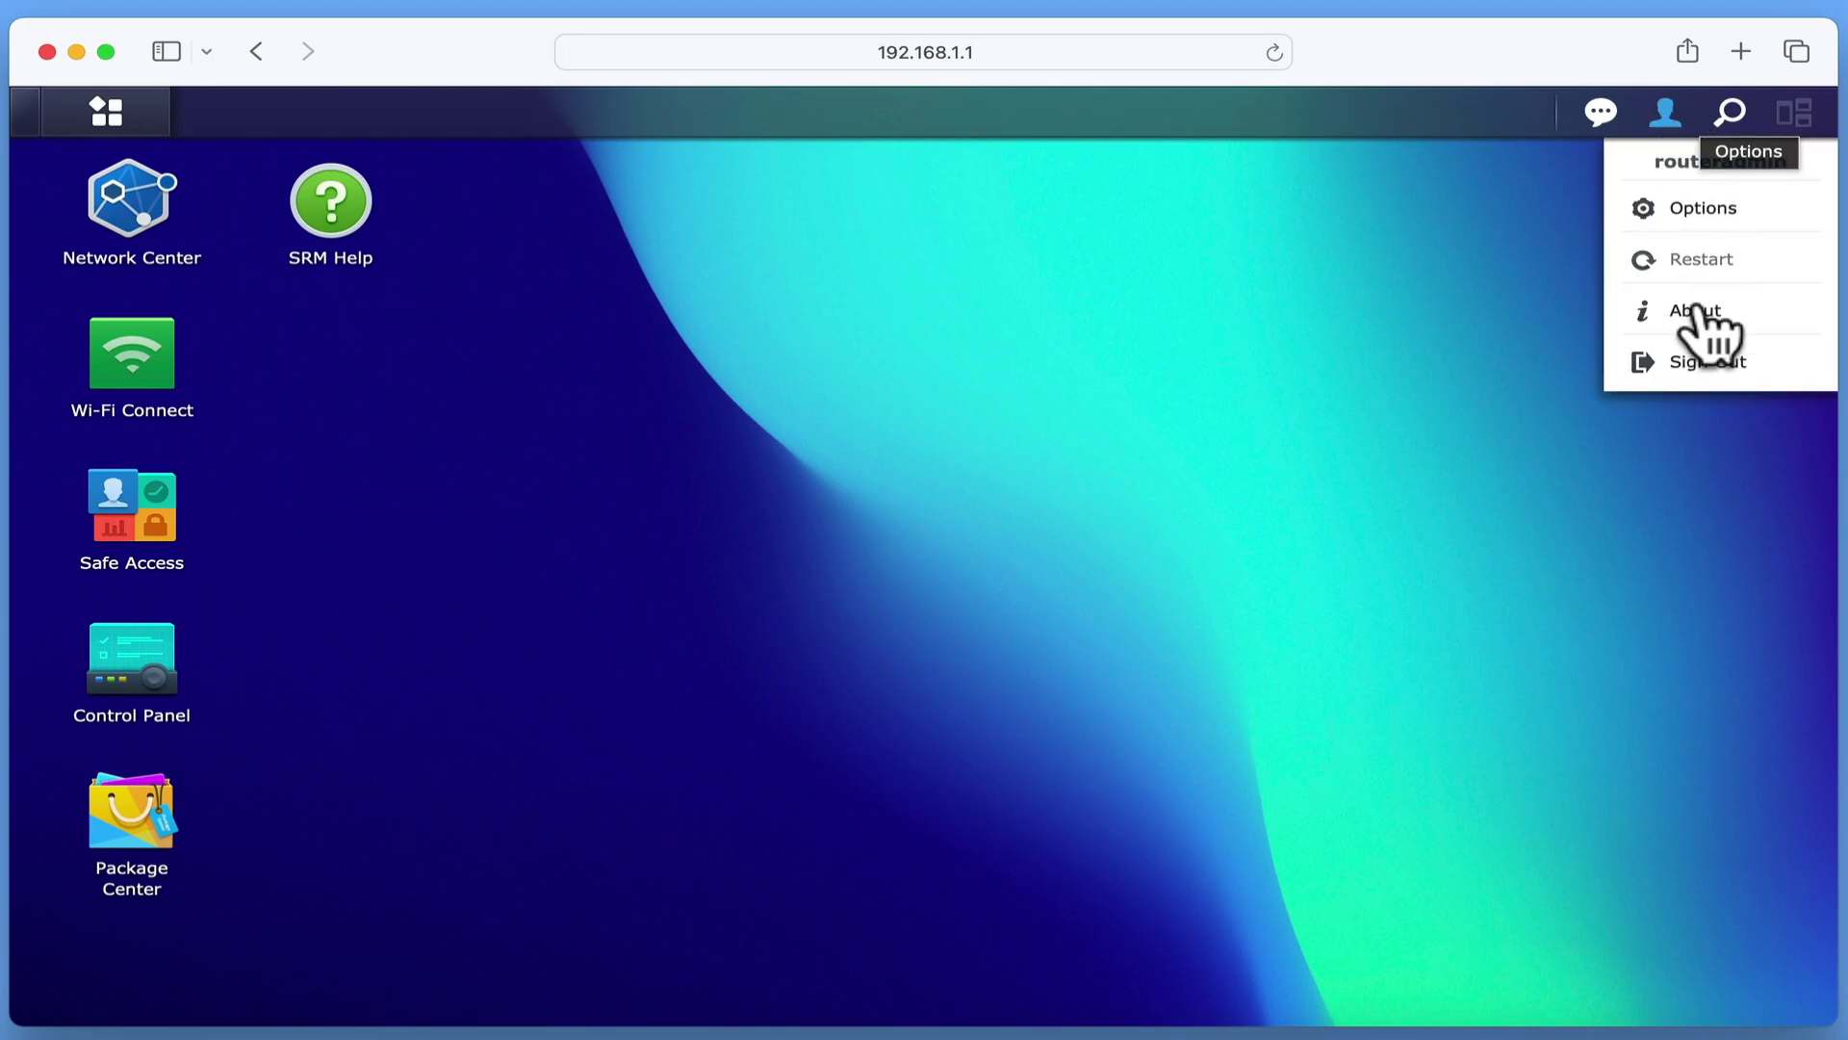
click(1699, 362)
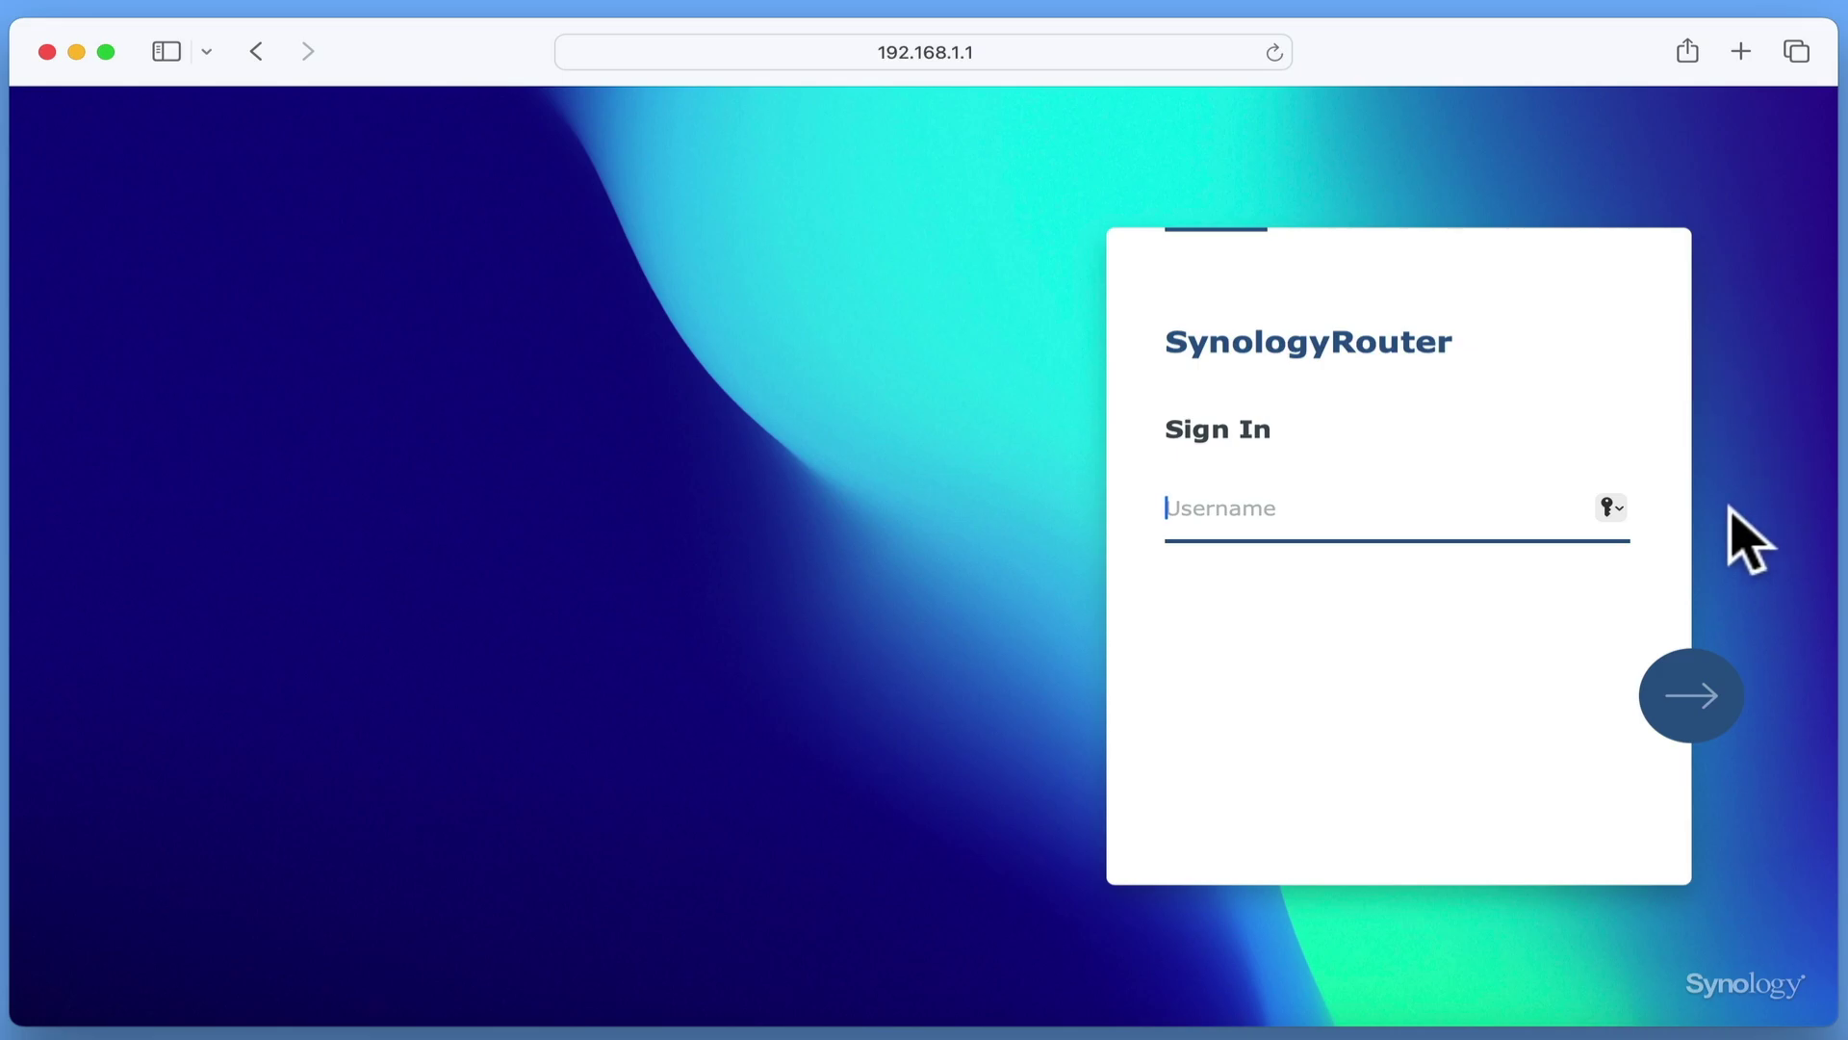
text(system-admin)
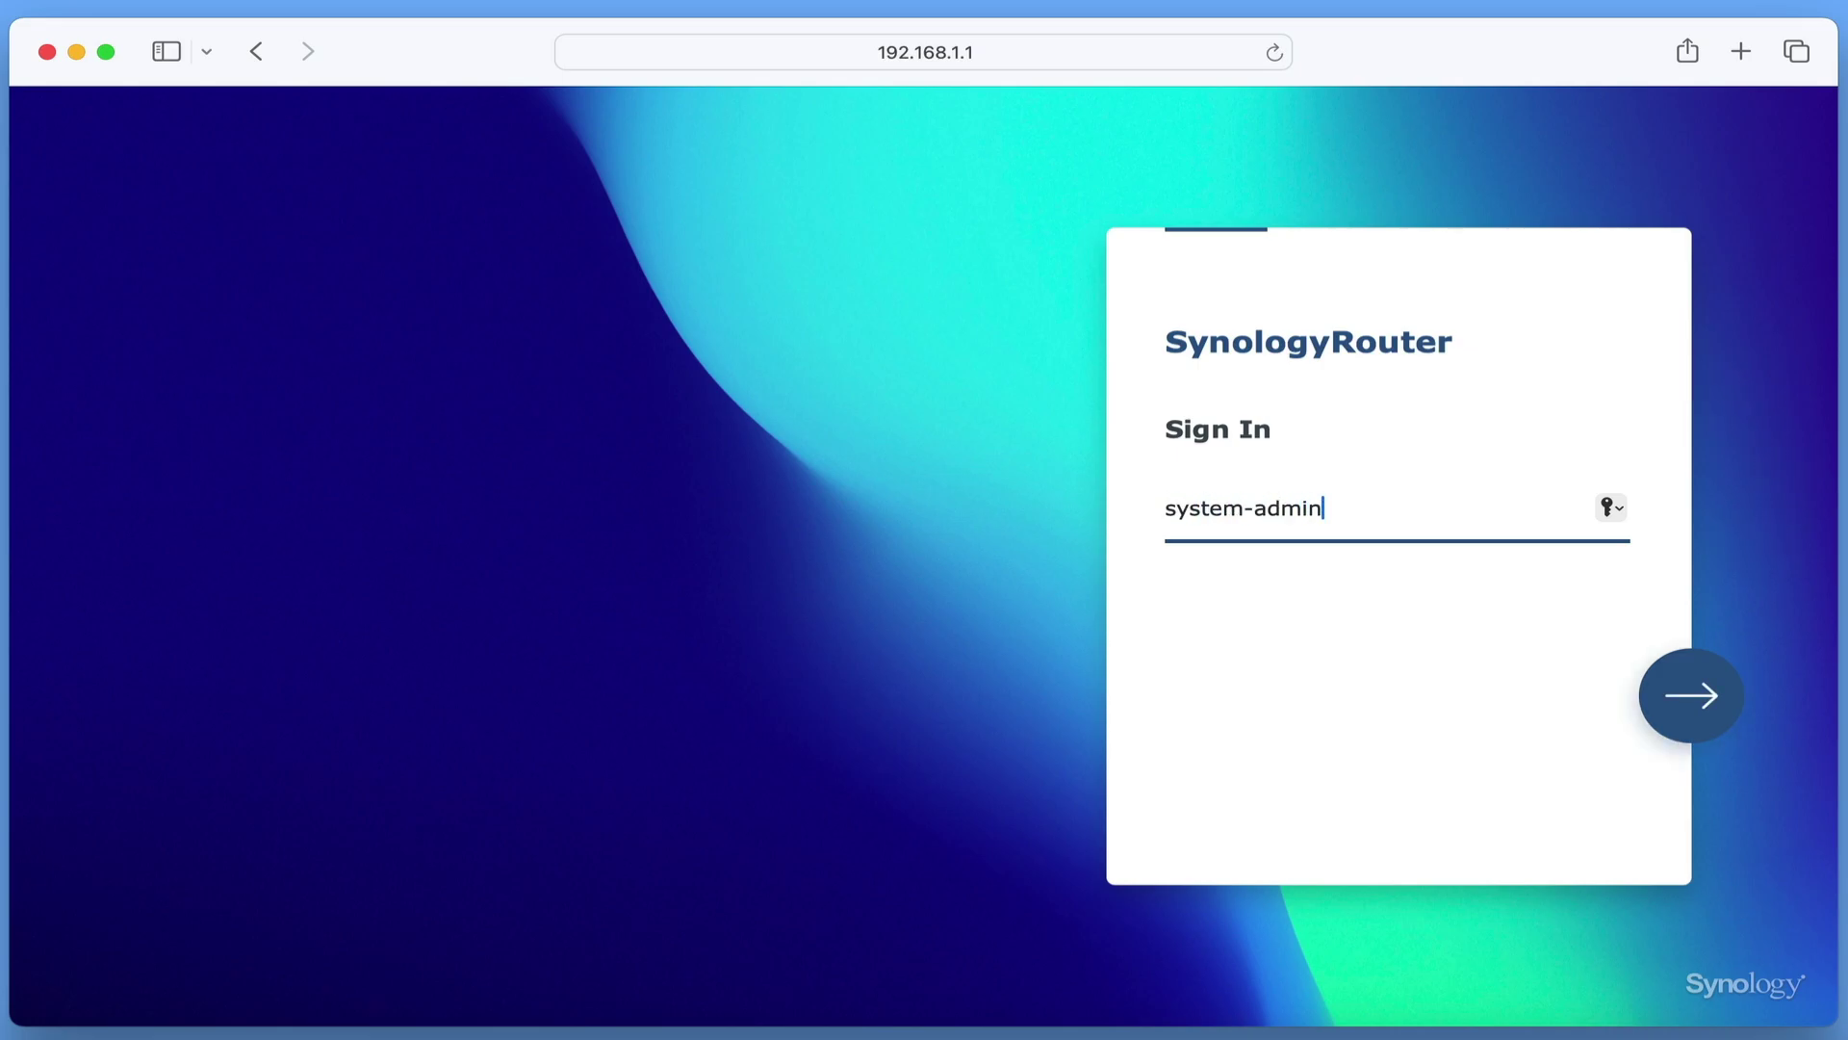
click(1718, 703)
text(•••••••••)
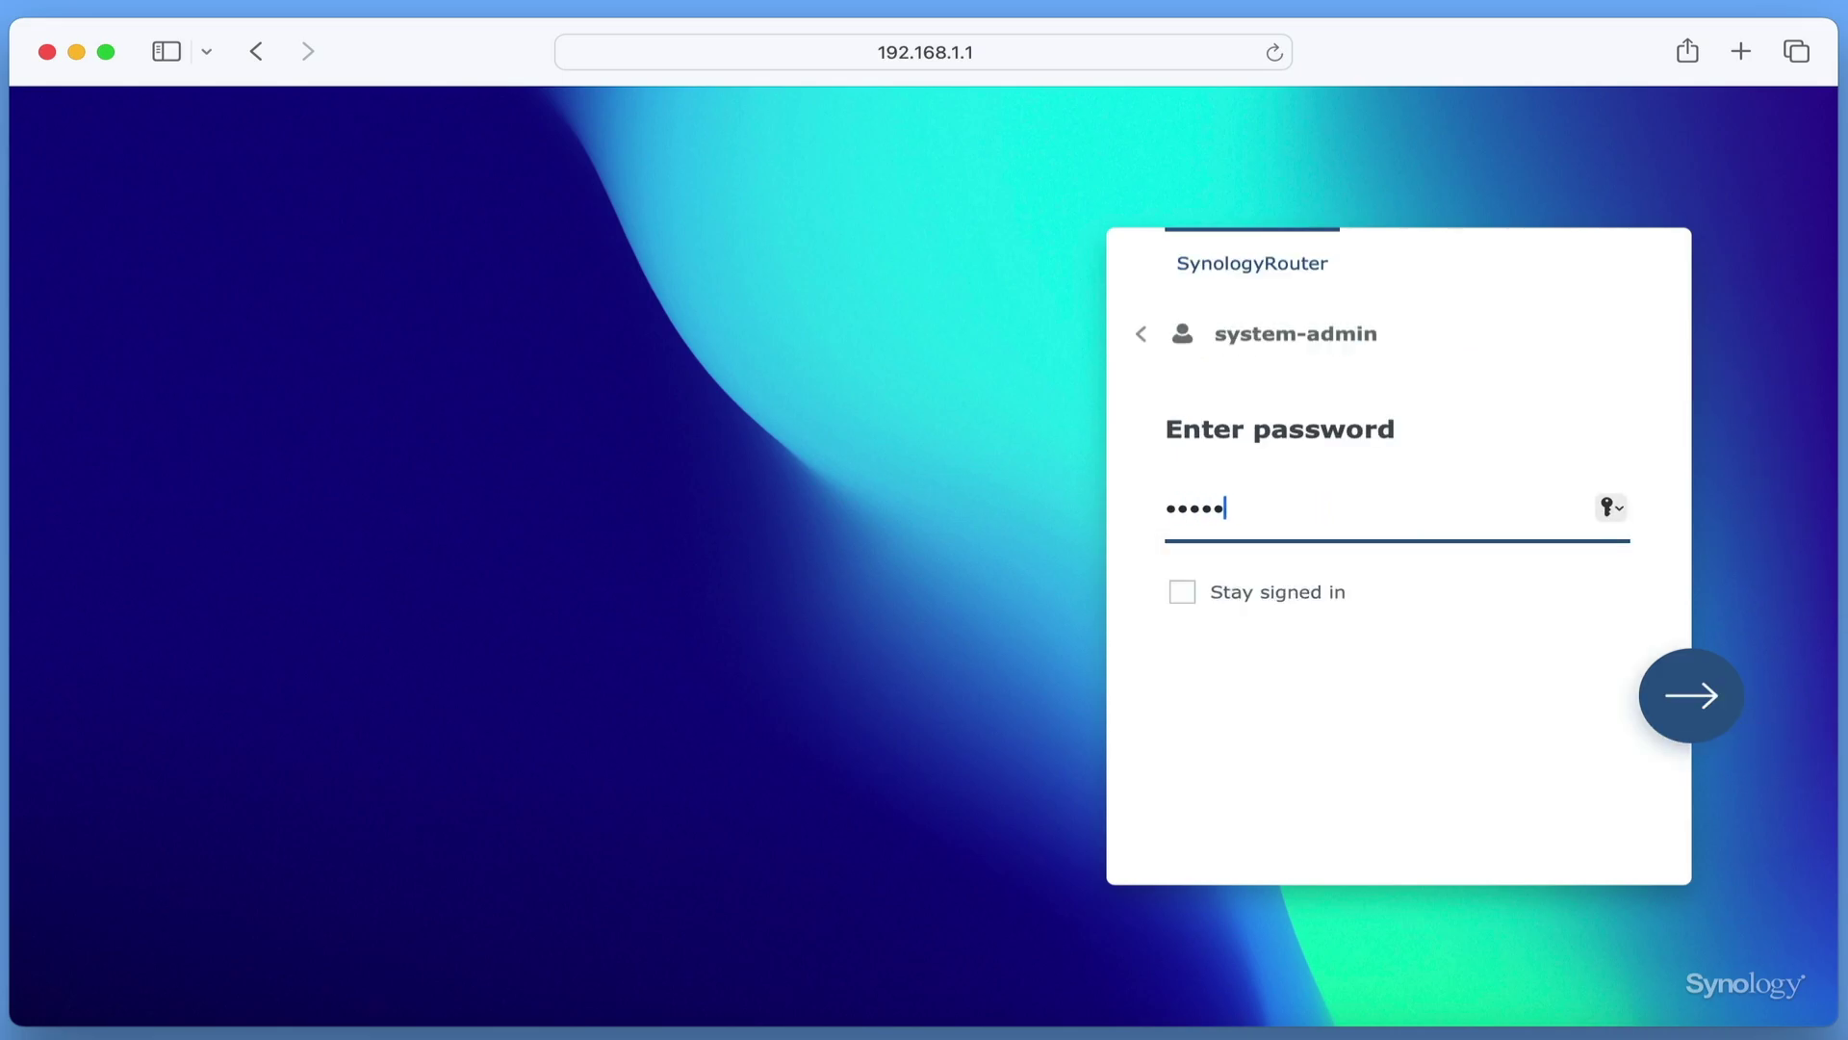
text(•••••)
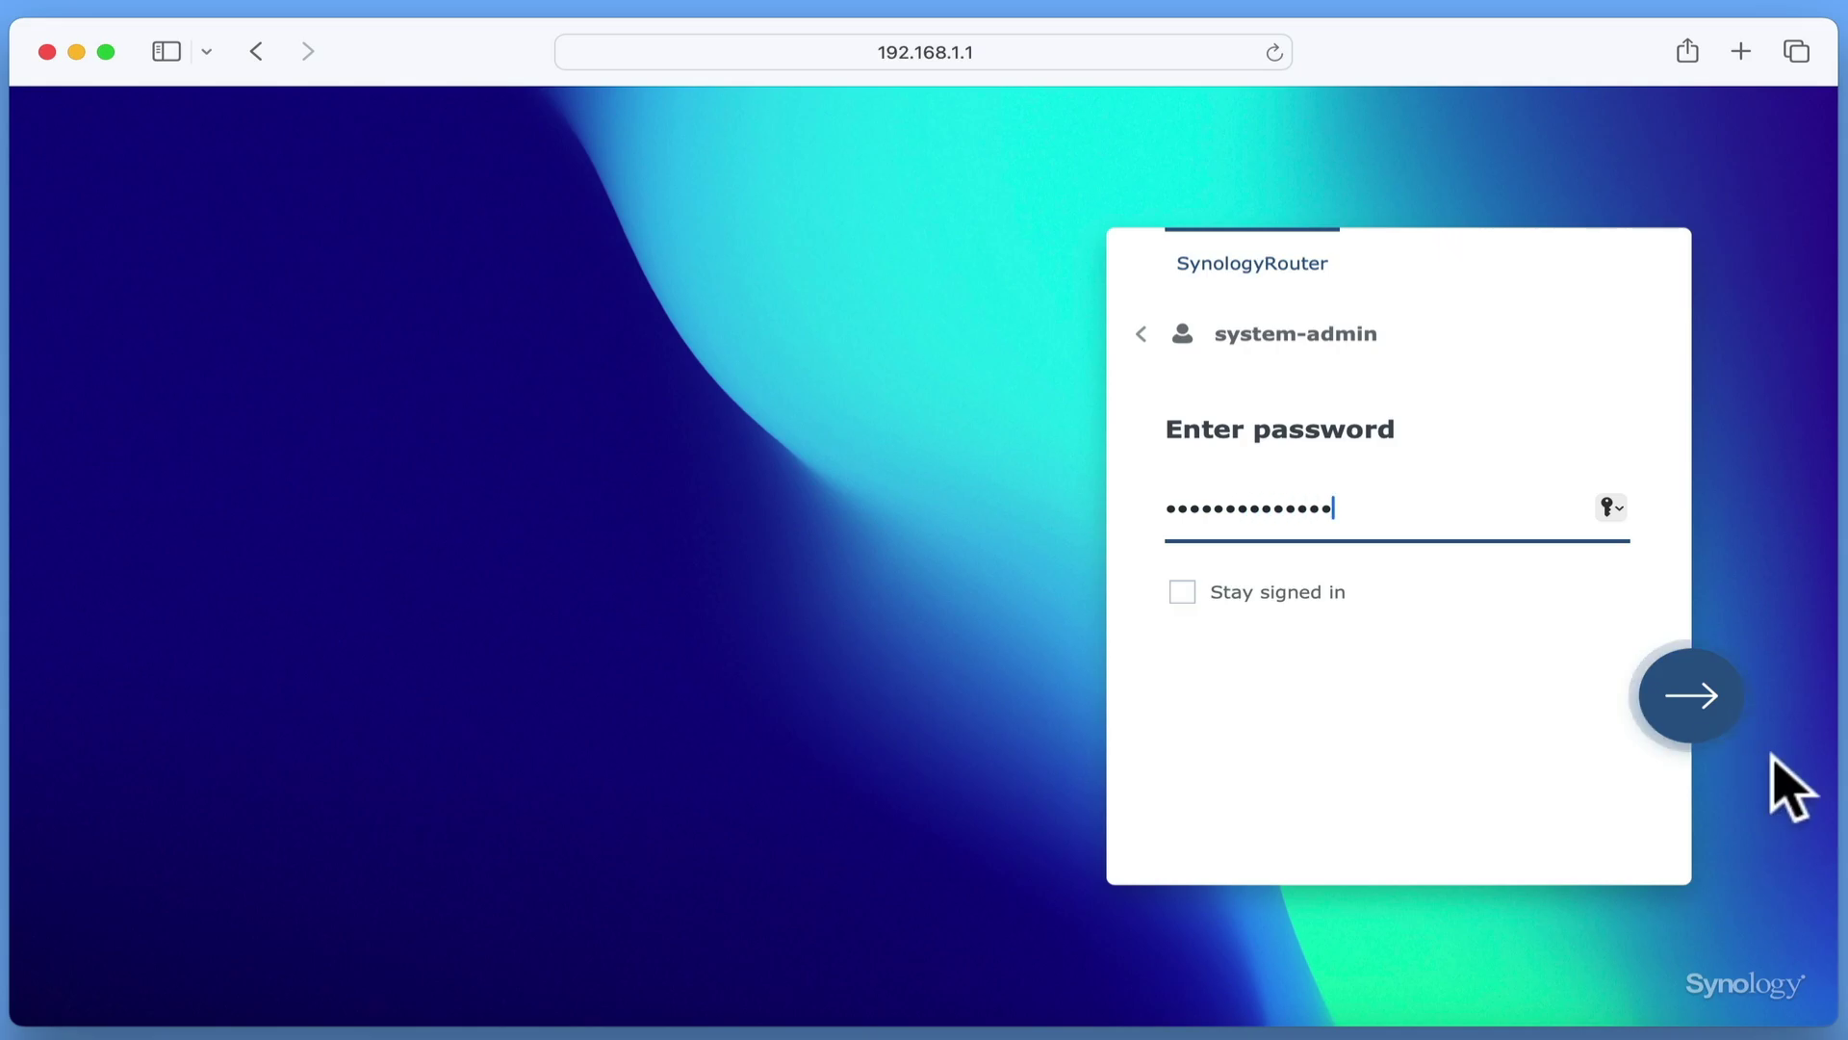
click(1716, 724)
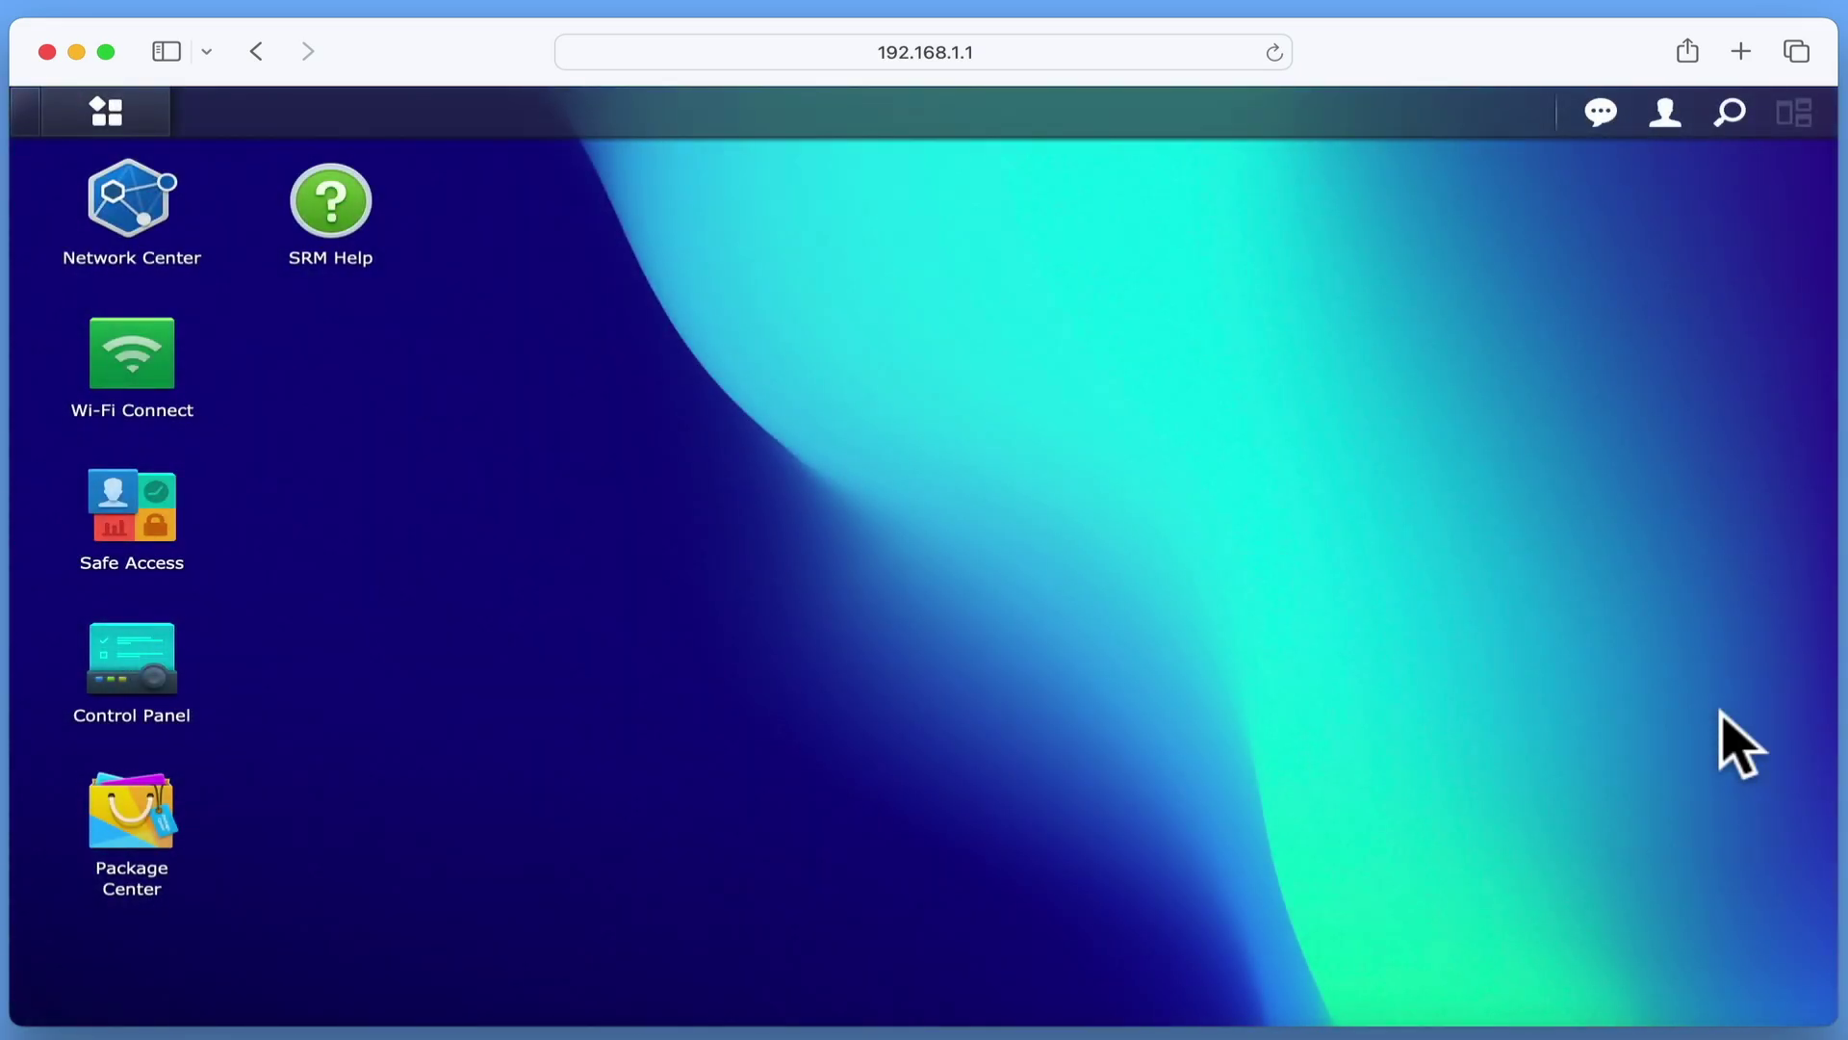
- In Control Panel, delete the routeradmin user and apply, leaving admin, guest and system-admin
click(125, 664)
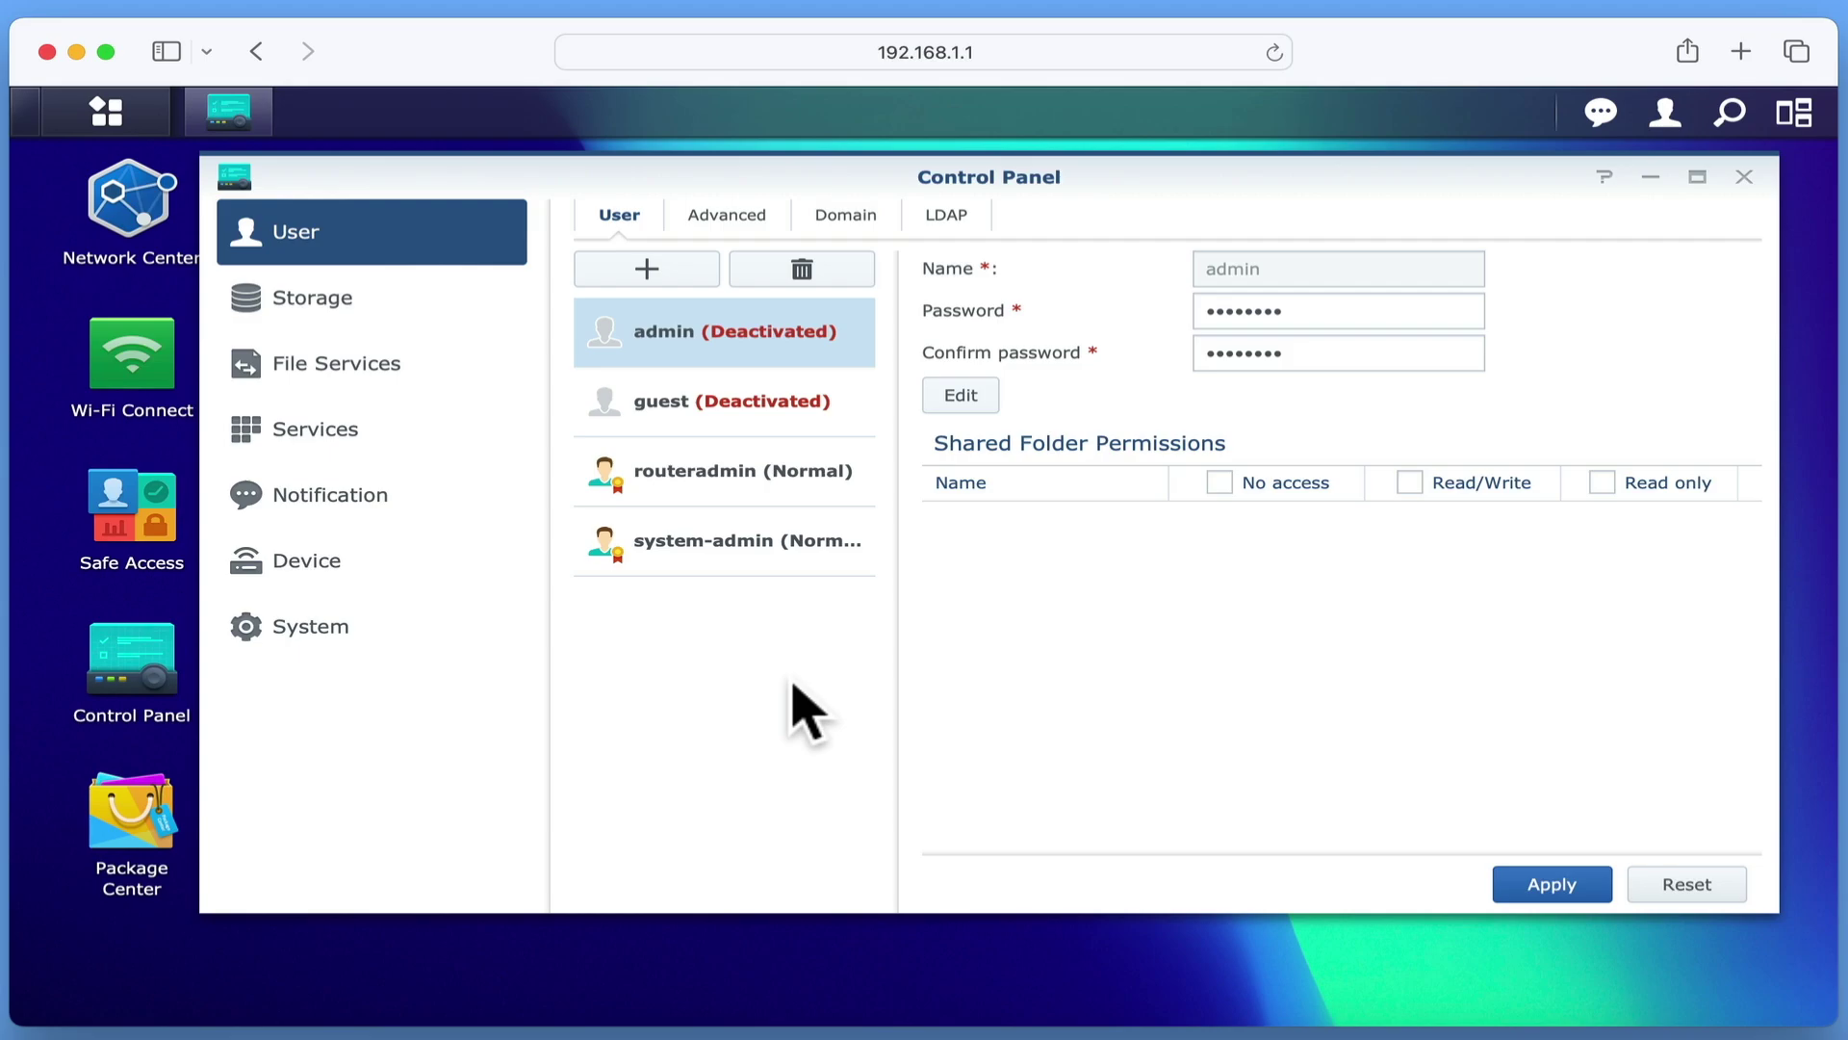
click(857, 500)
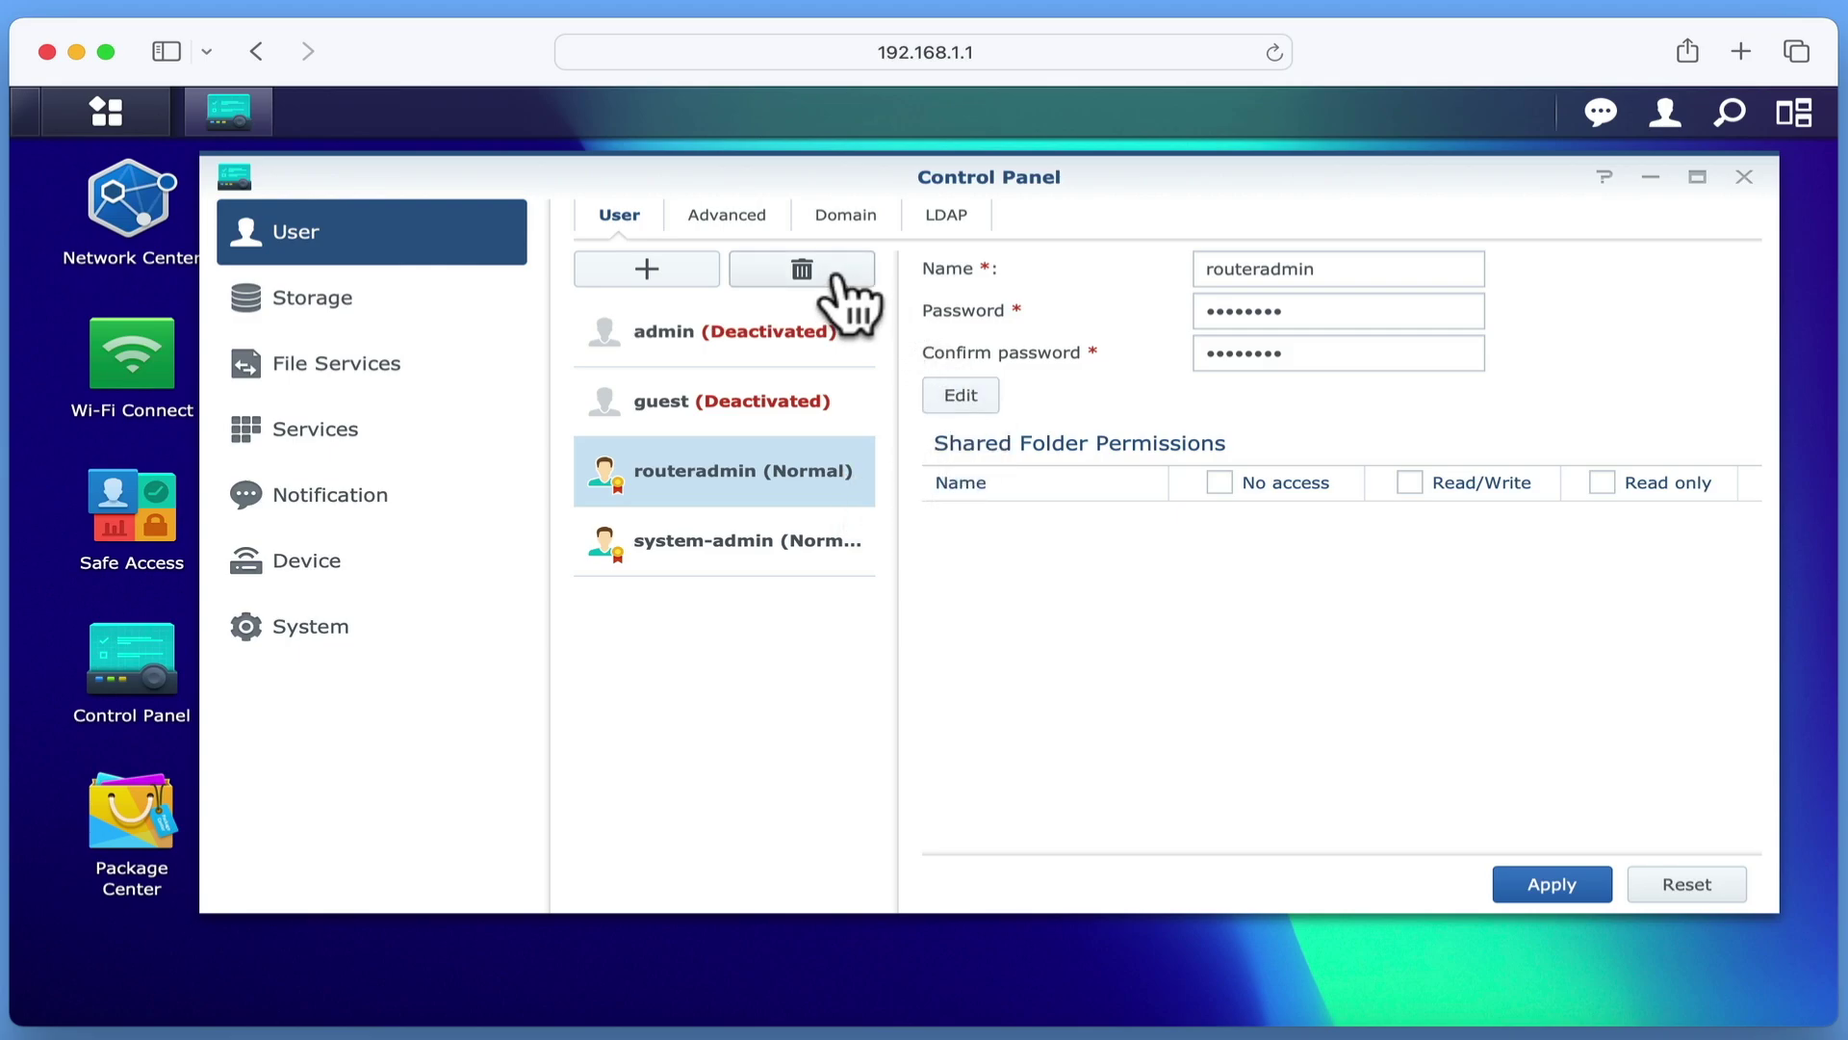
click(802, 270)
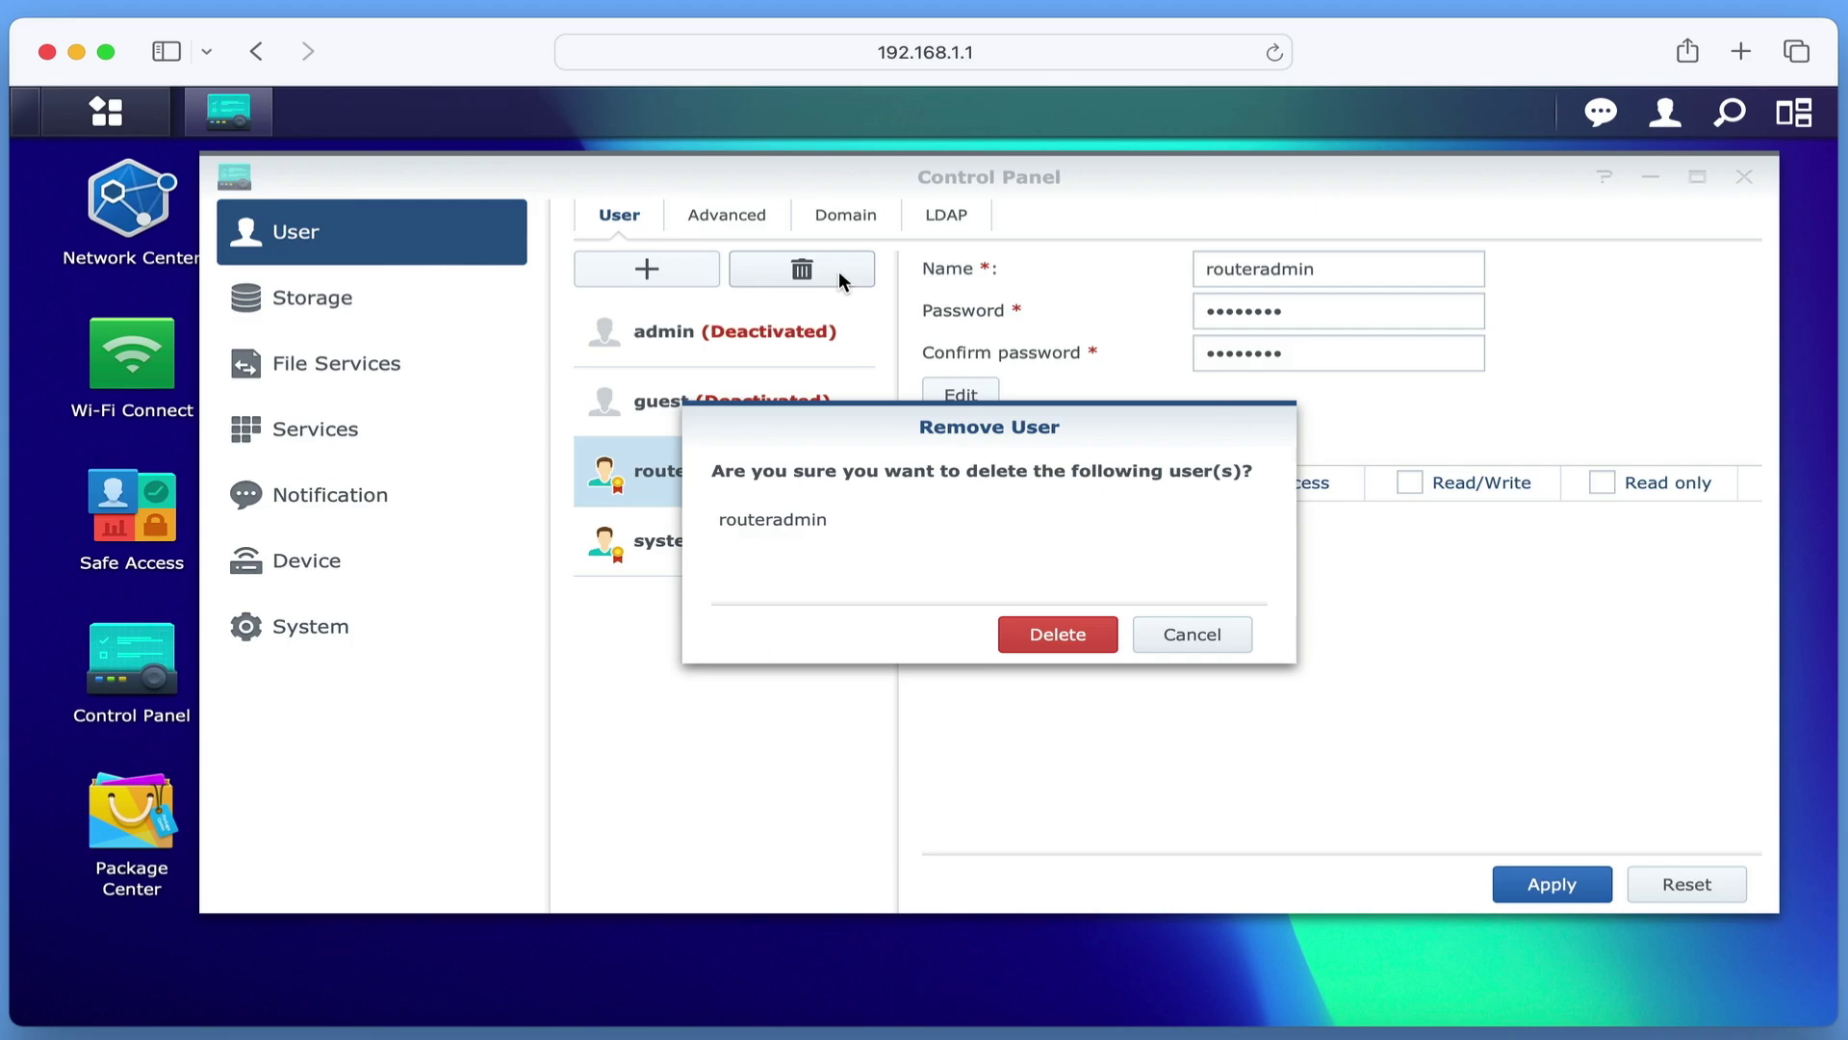
click(1069, 634)
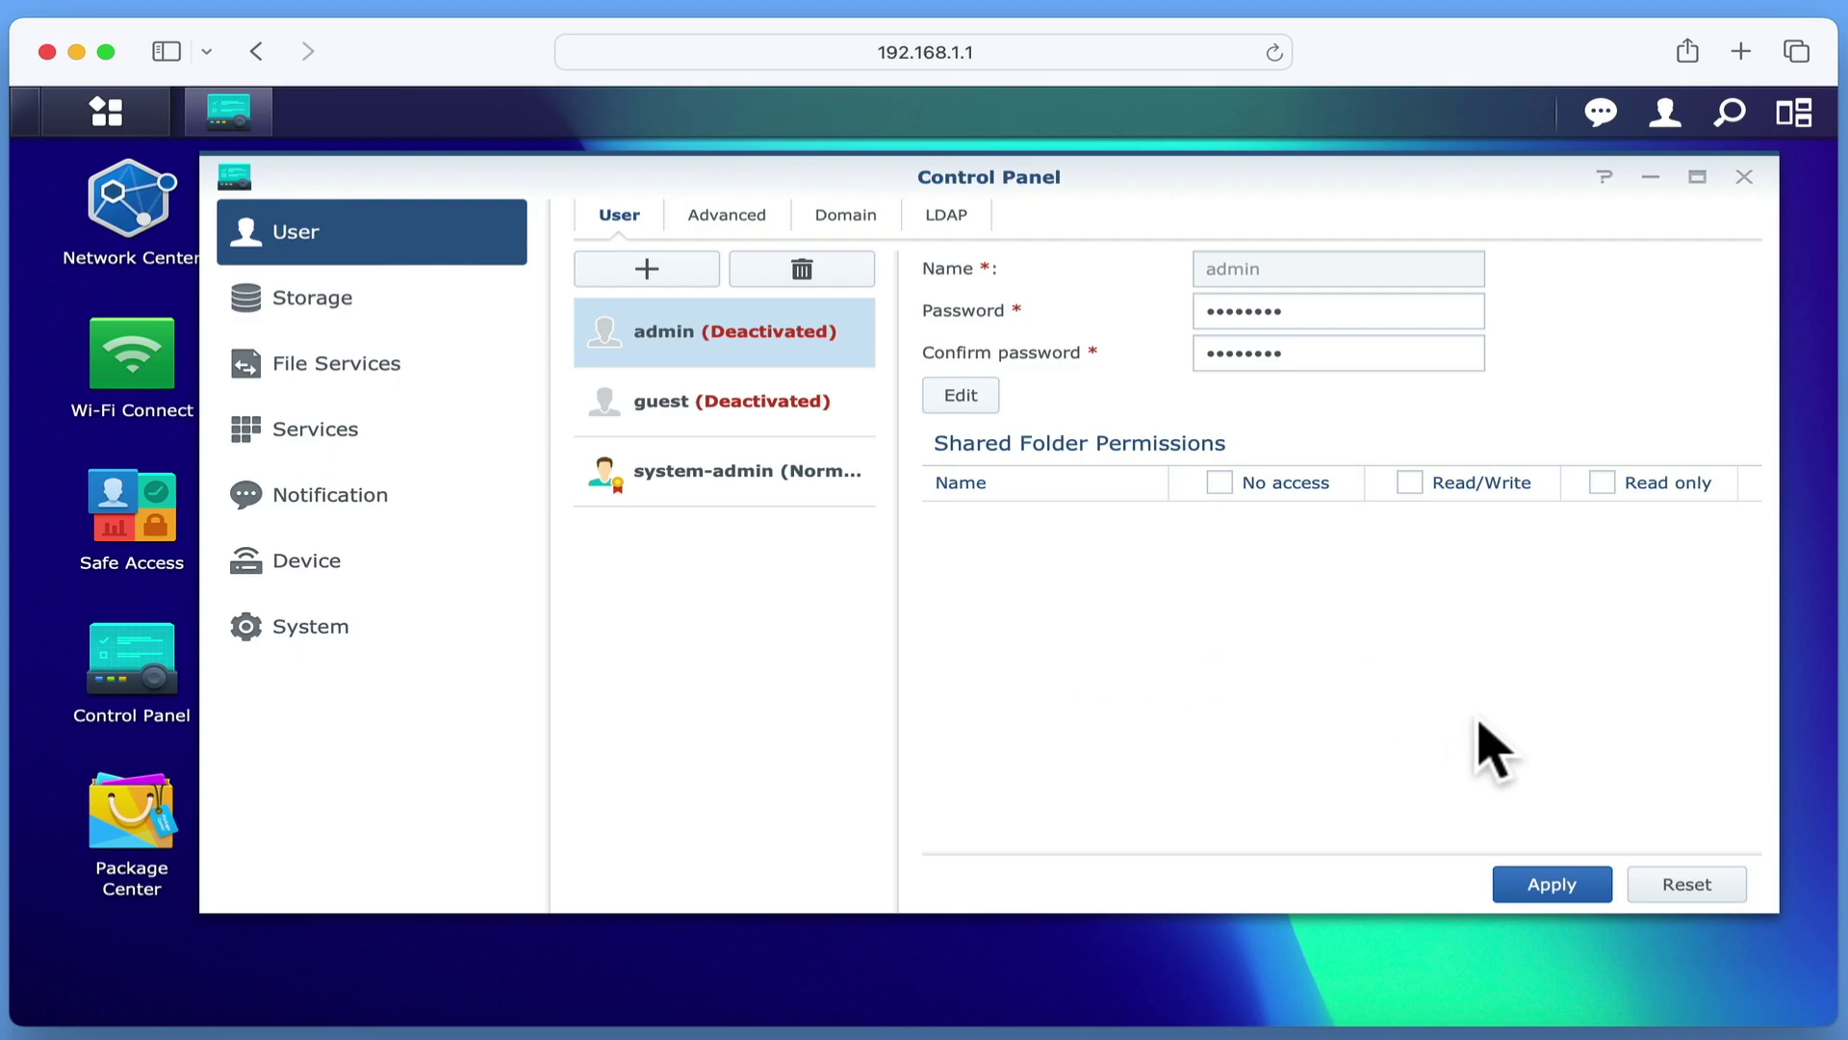
click(1550, 885)
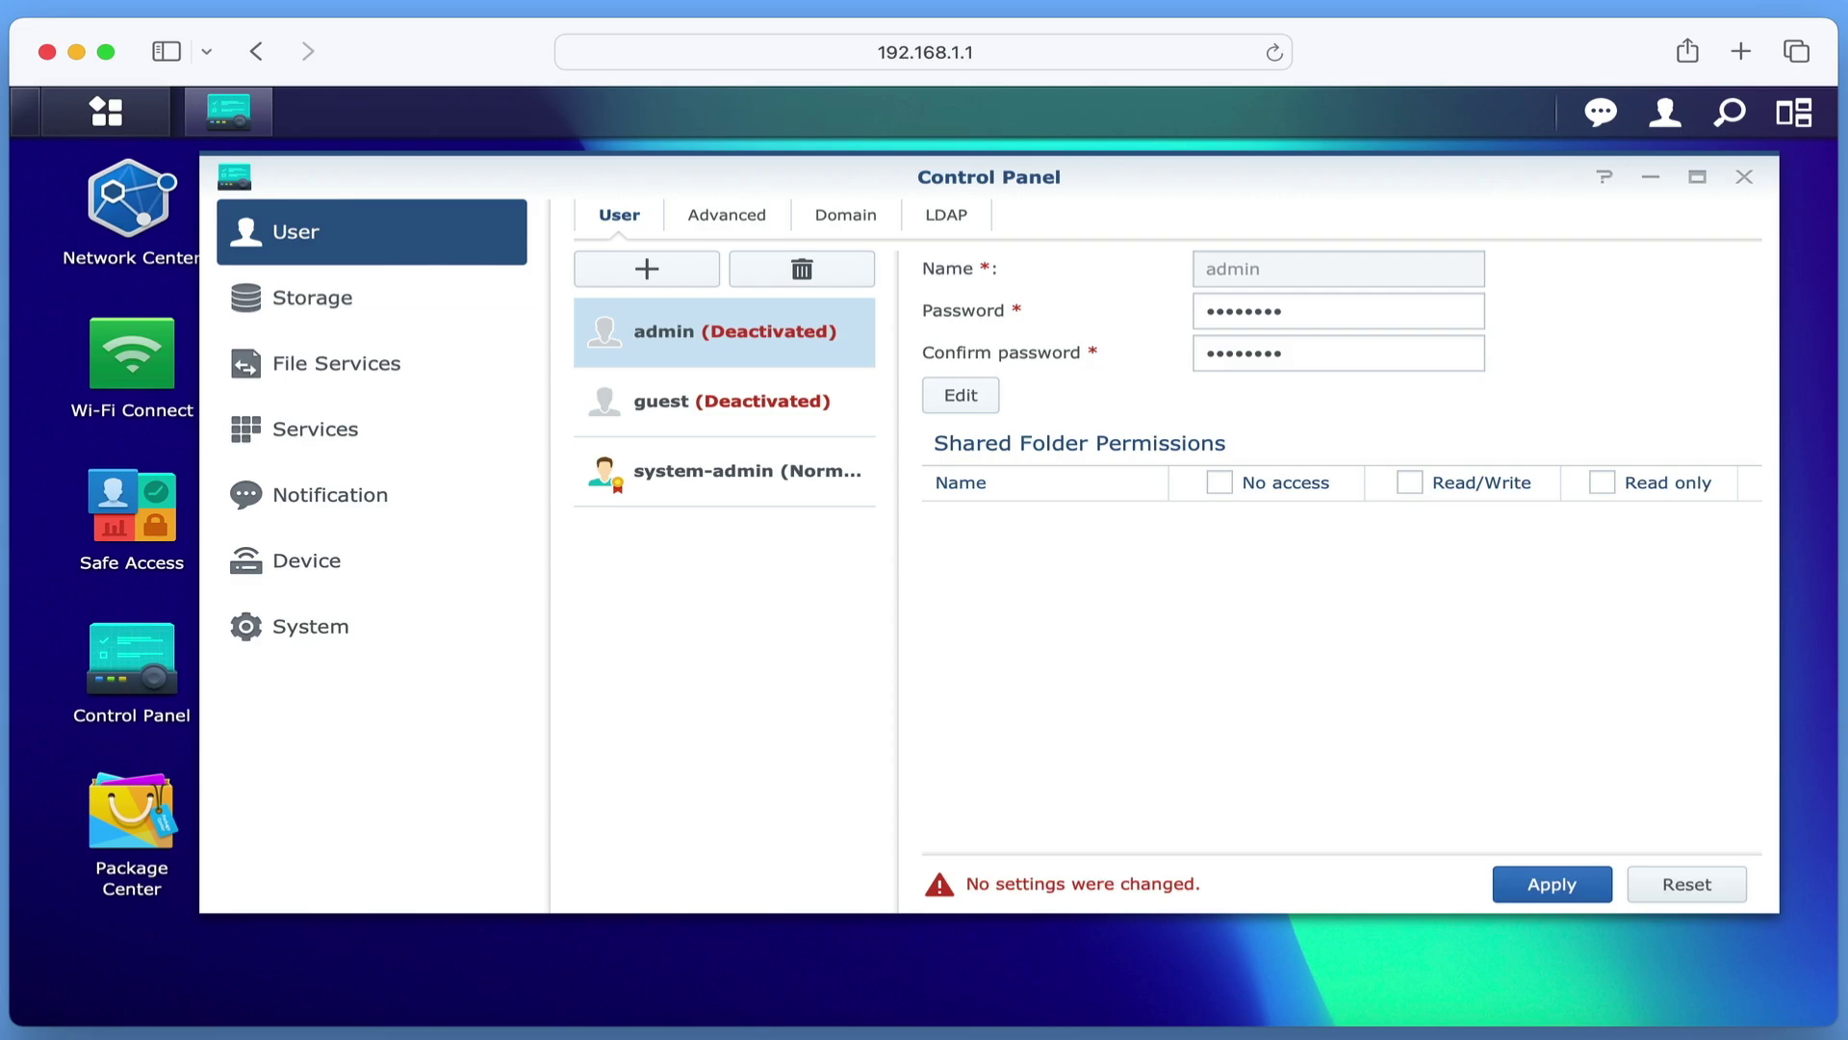